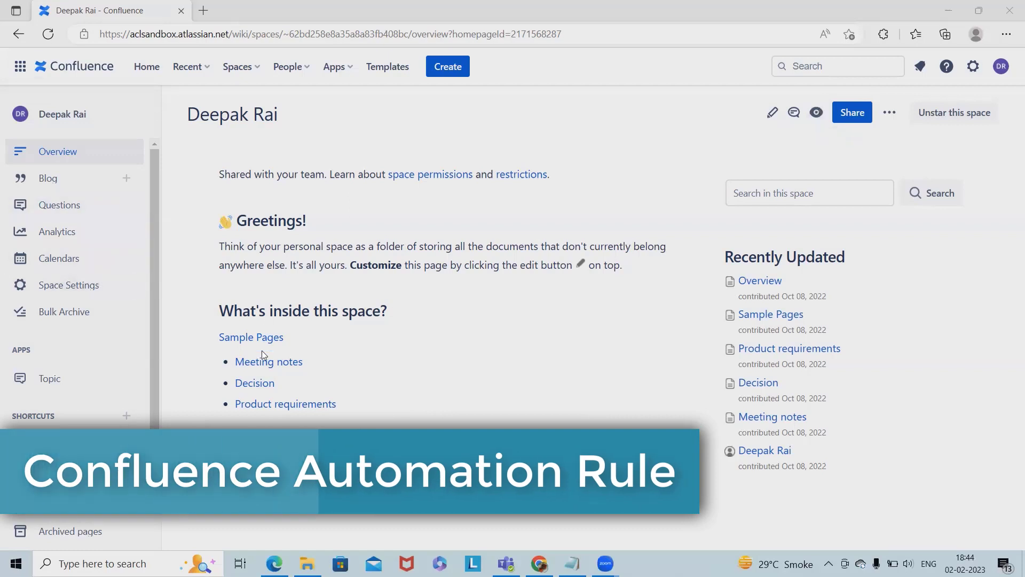
- Go to Space Settings and open the Automation card's Rules page
scroll(83, 401, down, 1)
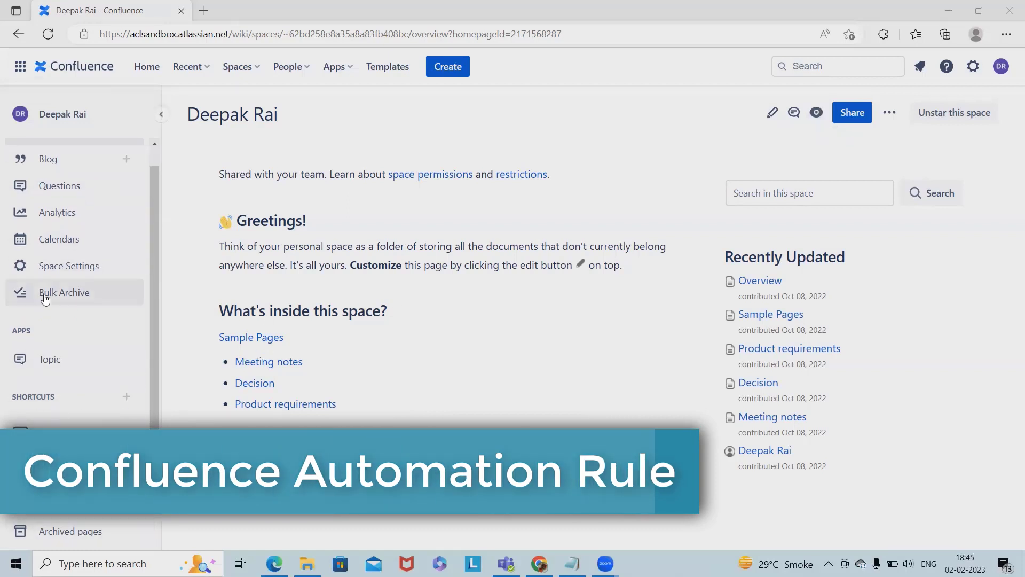
click(68, 276)
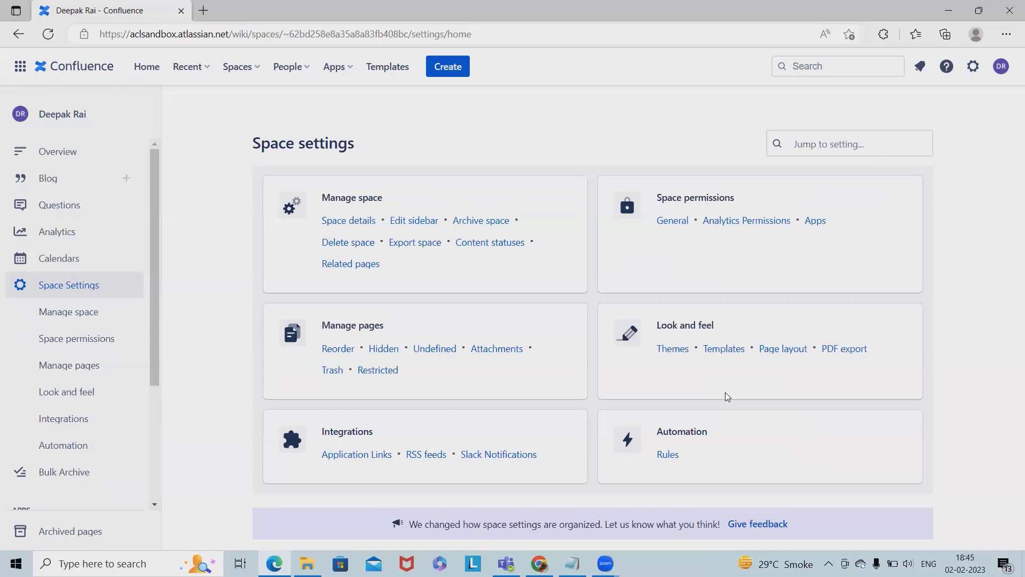
click(666, 455)
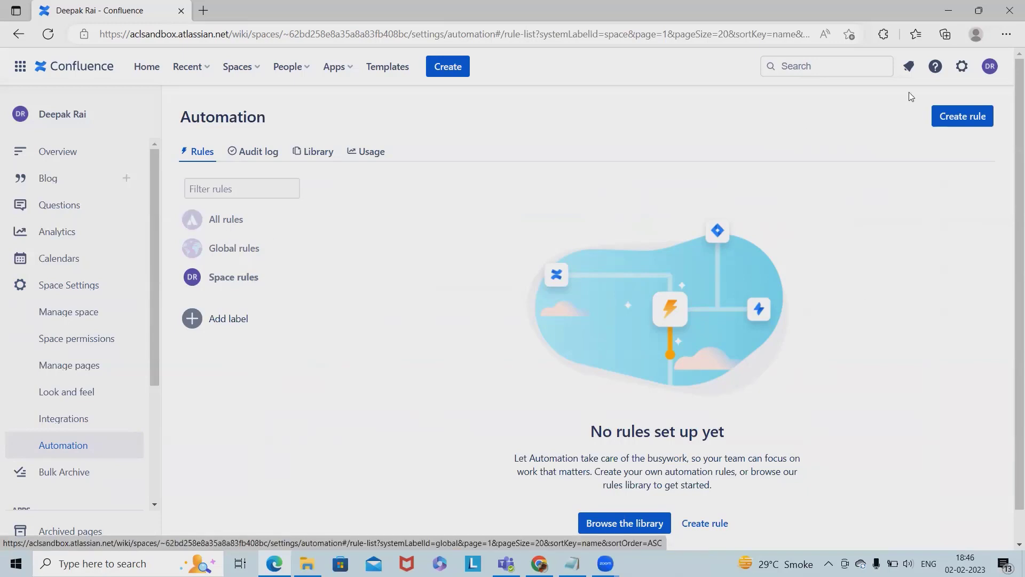
- Start a new automation rule with Create rule
click(964, 124)
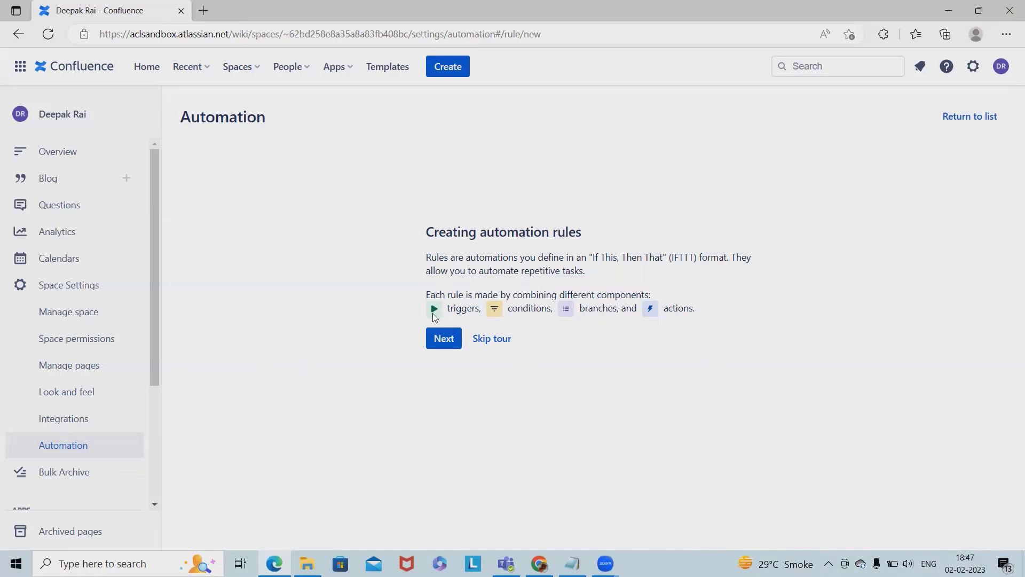
- Step through the automation tour cards and skip the rest to reach the trigger list
click(444, 340)
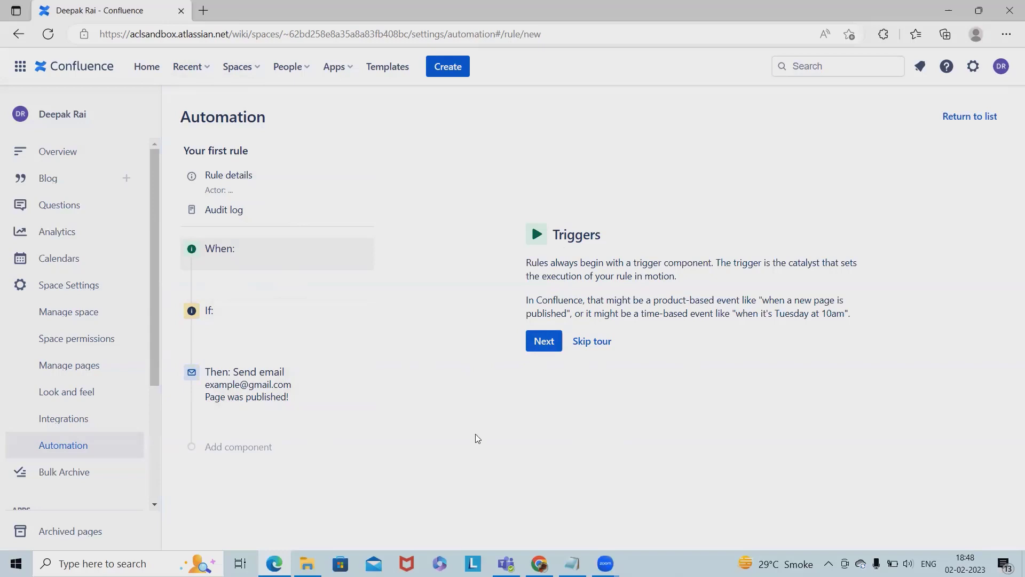
click(540, 342)
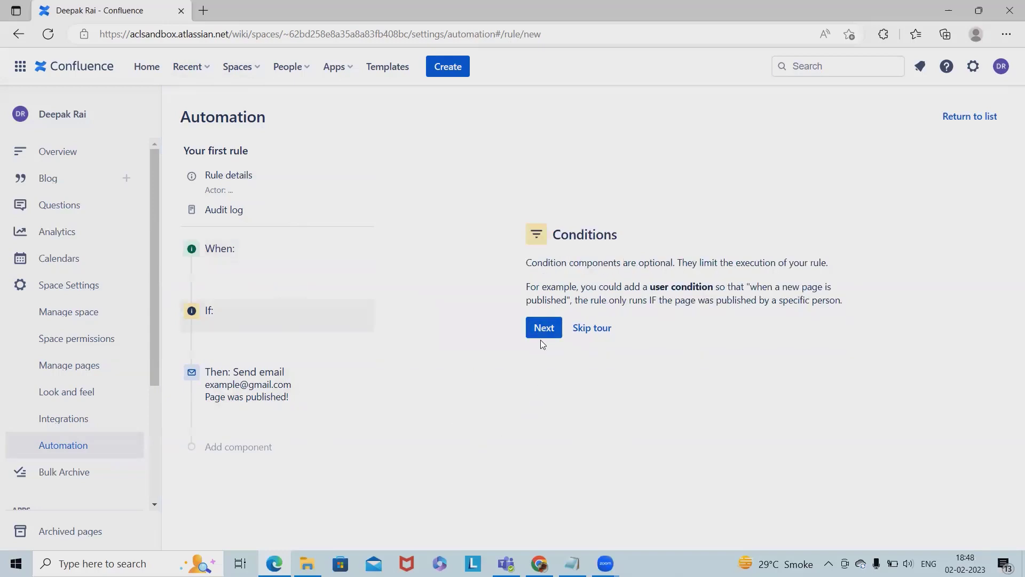
click(541, 331)
click(587, 333)
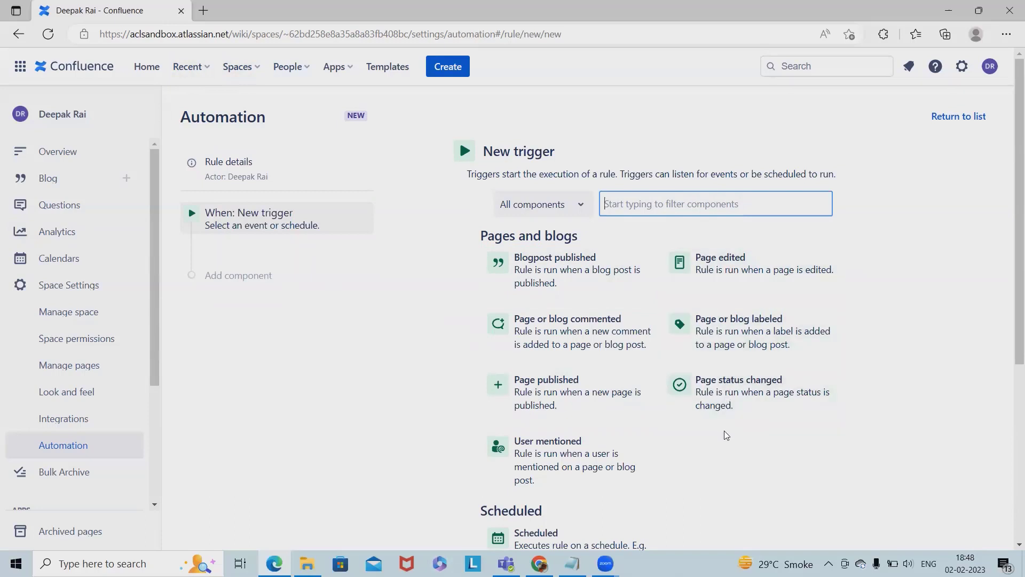
- Select Page published as the rule's trigger, keeping all trigger categories shown
click(578, 207)
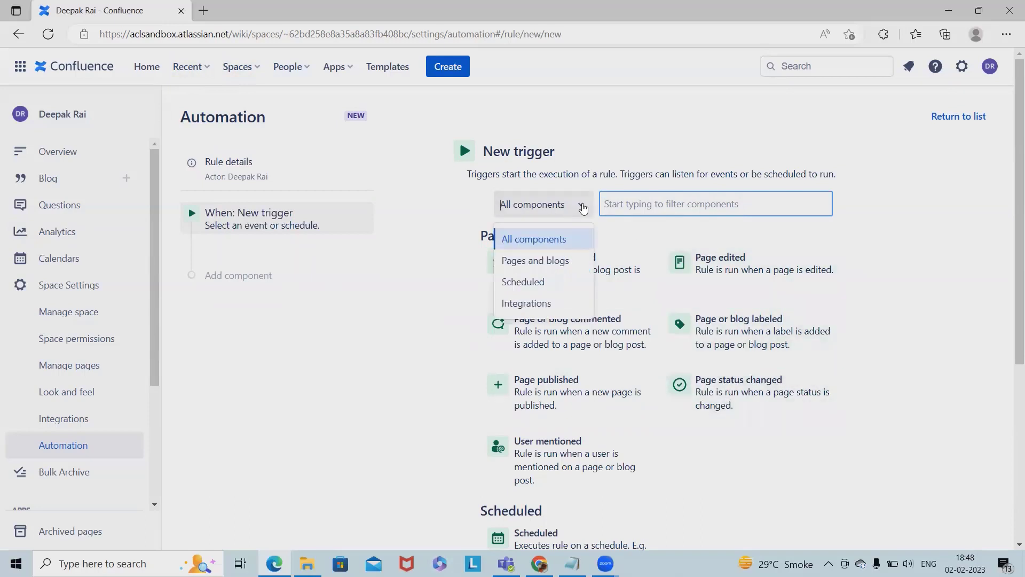
click(556, 249)
click(644, 215)
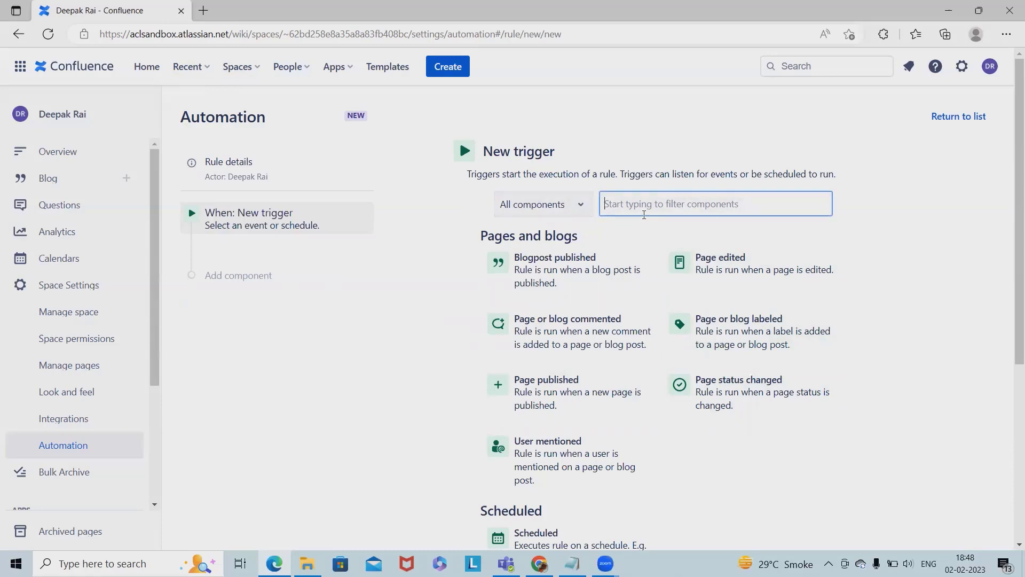
scroll(647, 342, down, 4)
scroll(588, 337, up, 4)
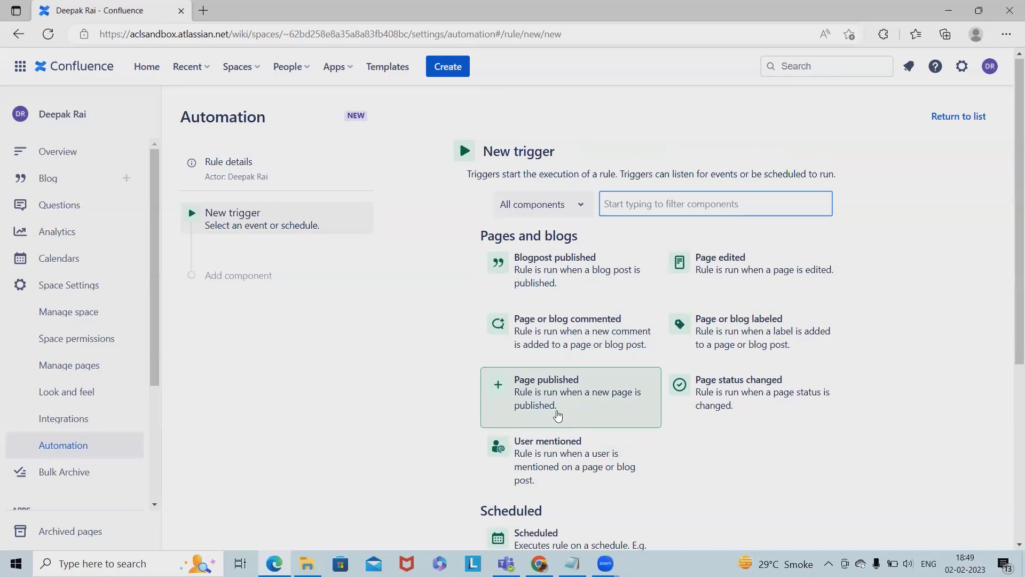
click(541, 414)
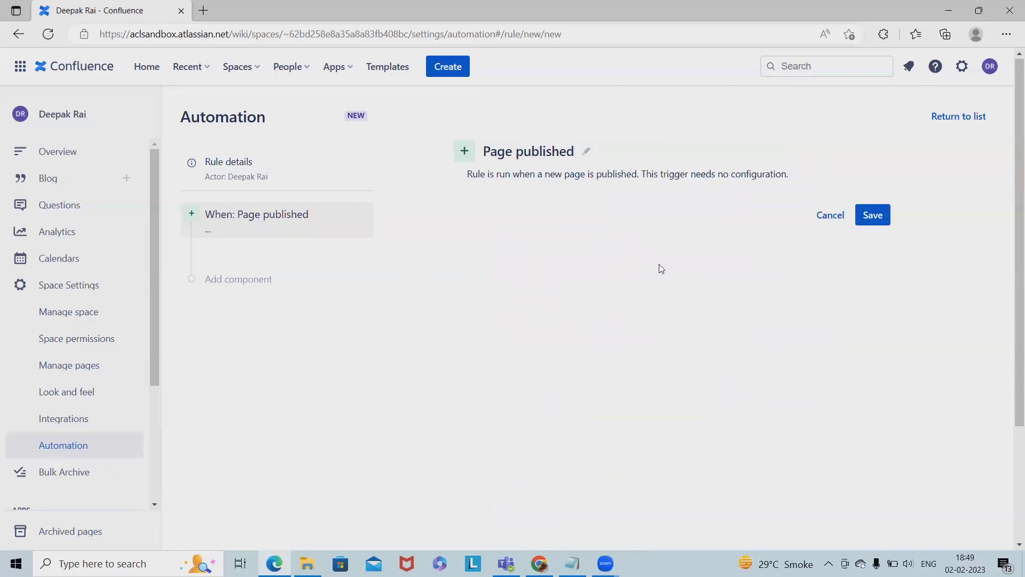
- Save the Page published trigger and add a Send email action from Notifications
click(876, 214)
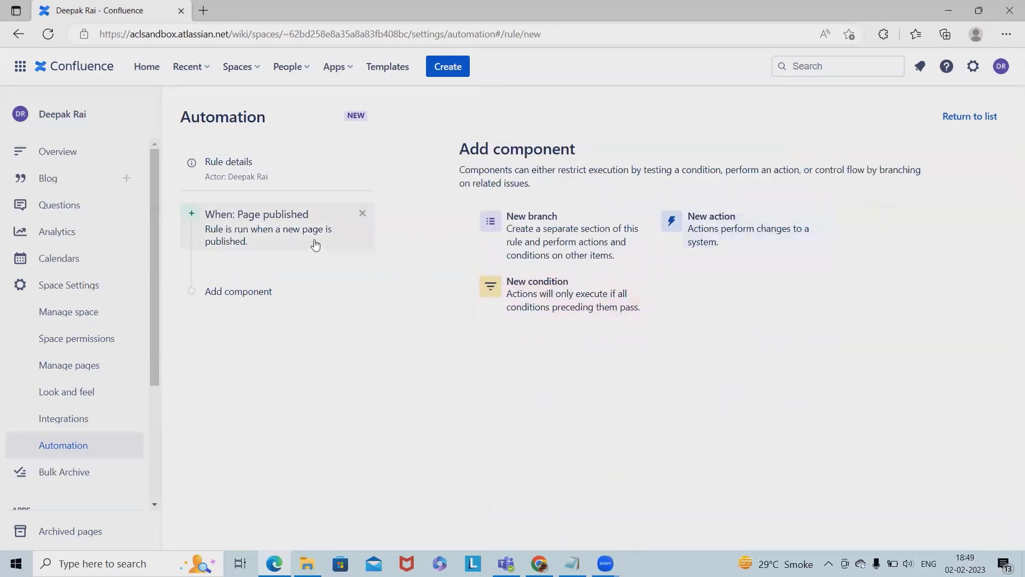
click(726, 243)
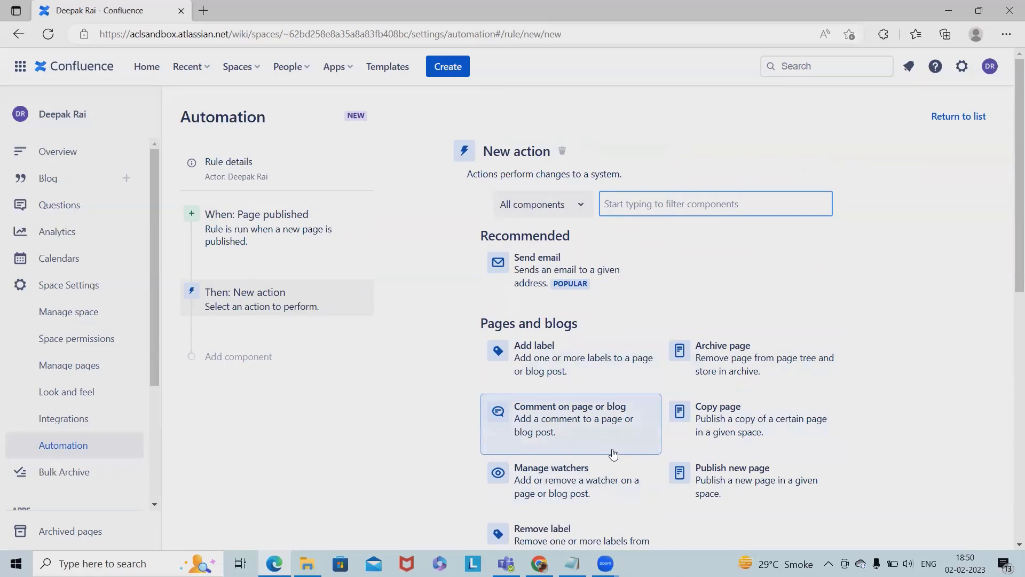
scroll(612, 458, down, 2)
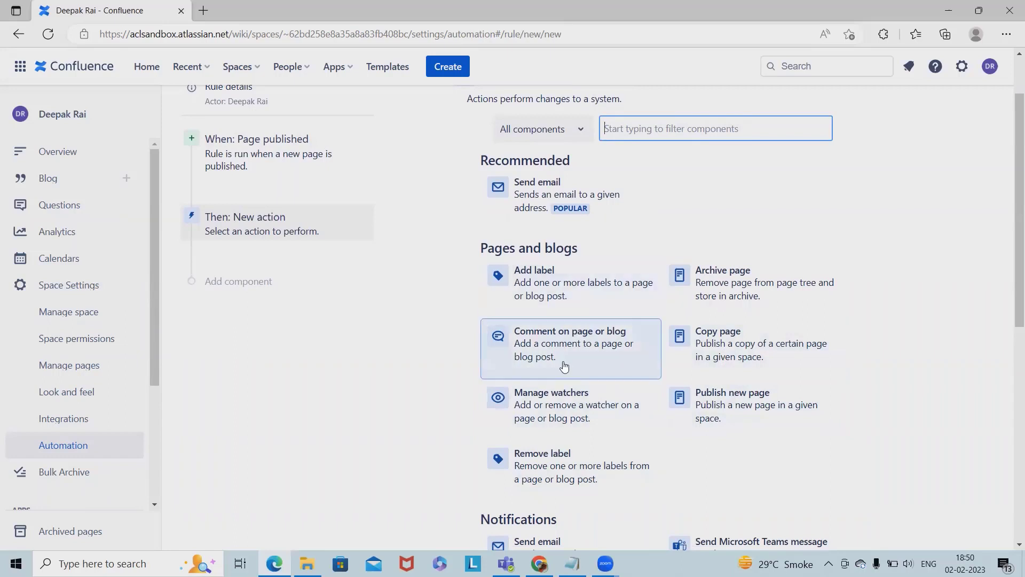
scroll(585, 374, down, 2)
click(568, 470)
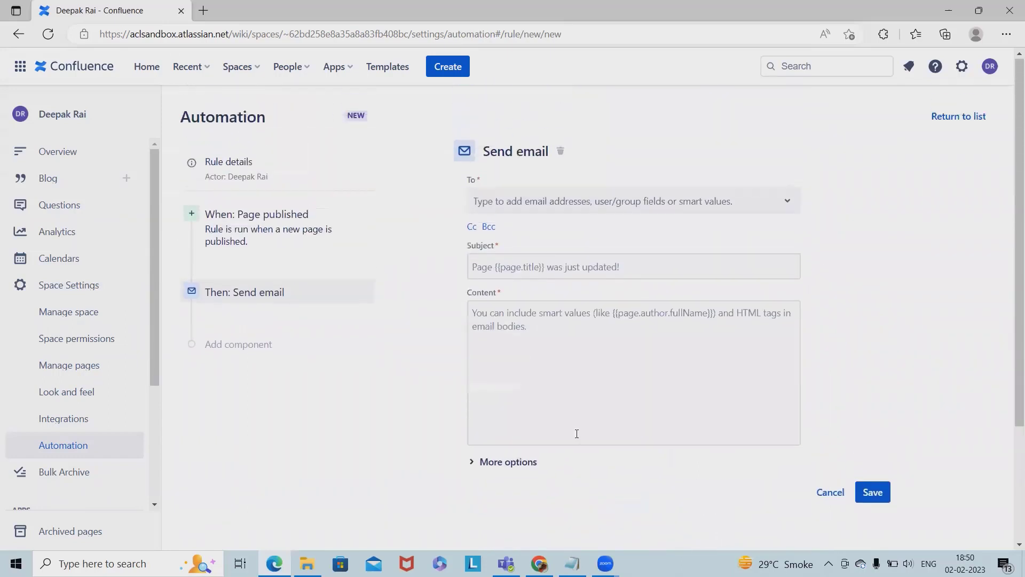
- Set the email recipient to the chosen address, dropping the confluence-users group
click(639, 207)
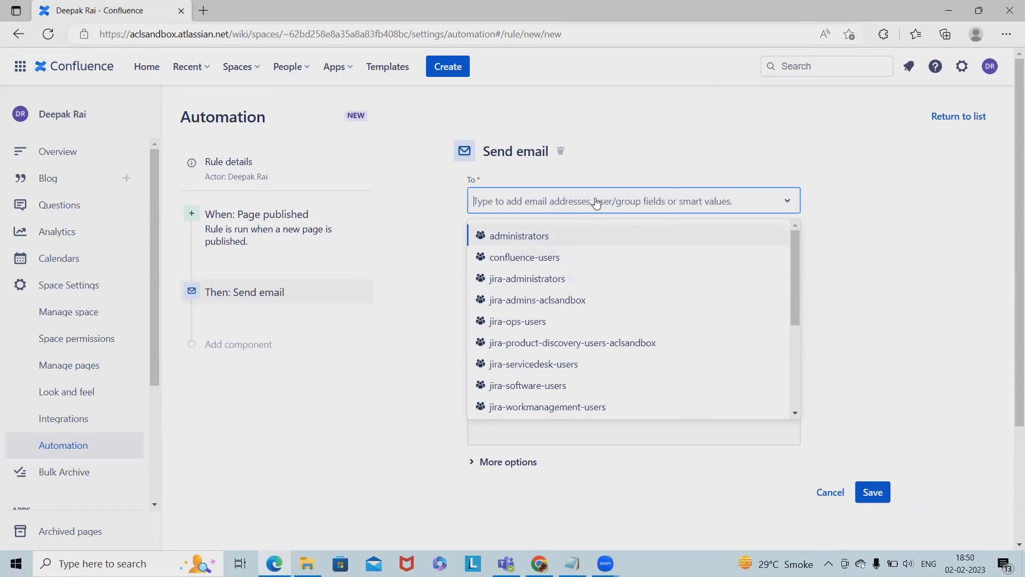
text(r)
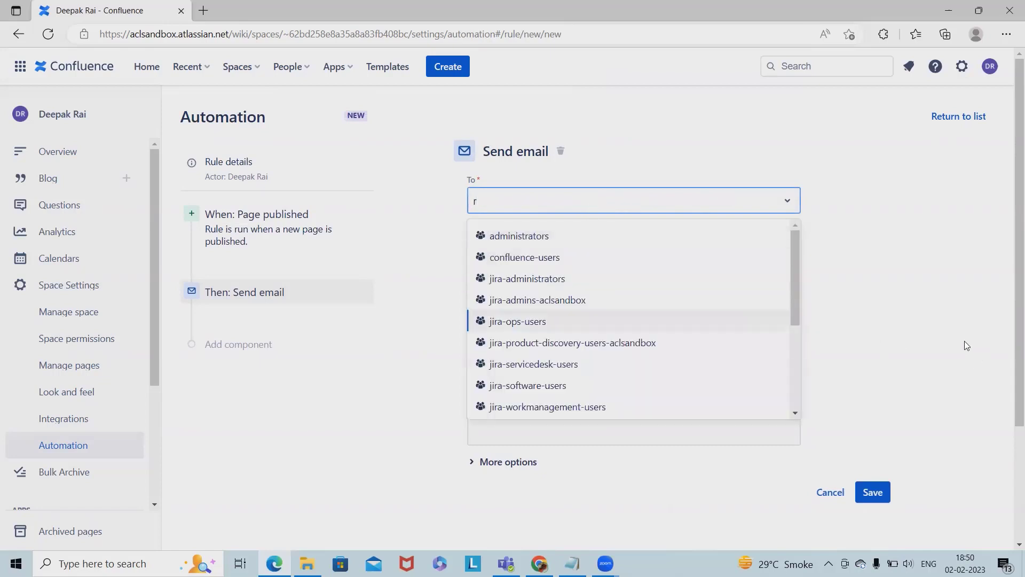
key(BackSpace)
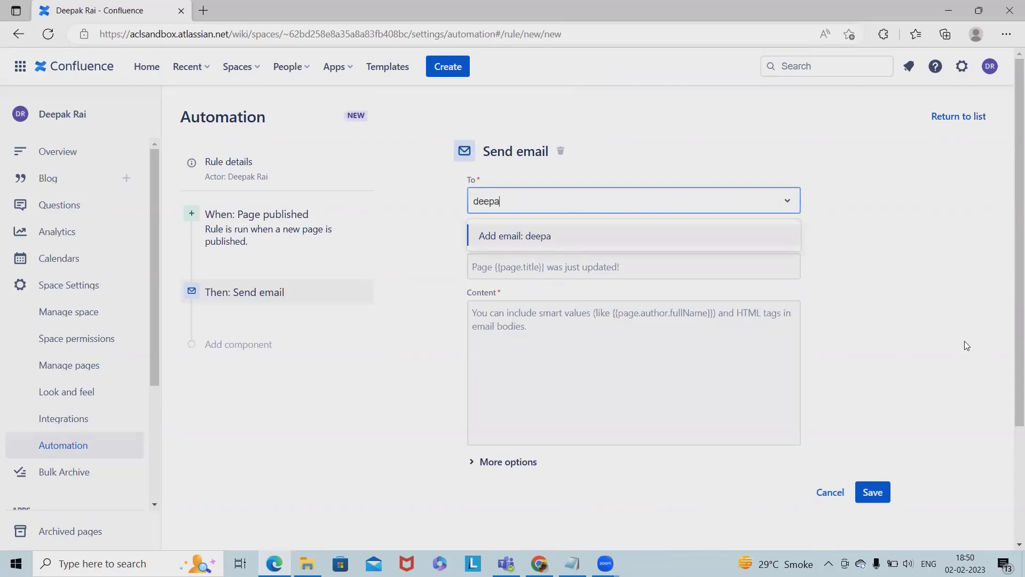
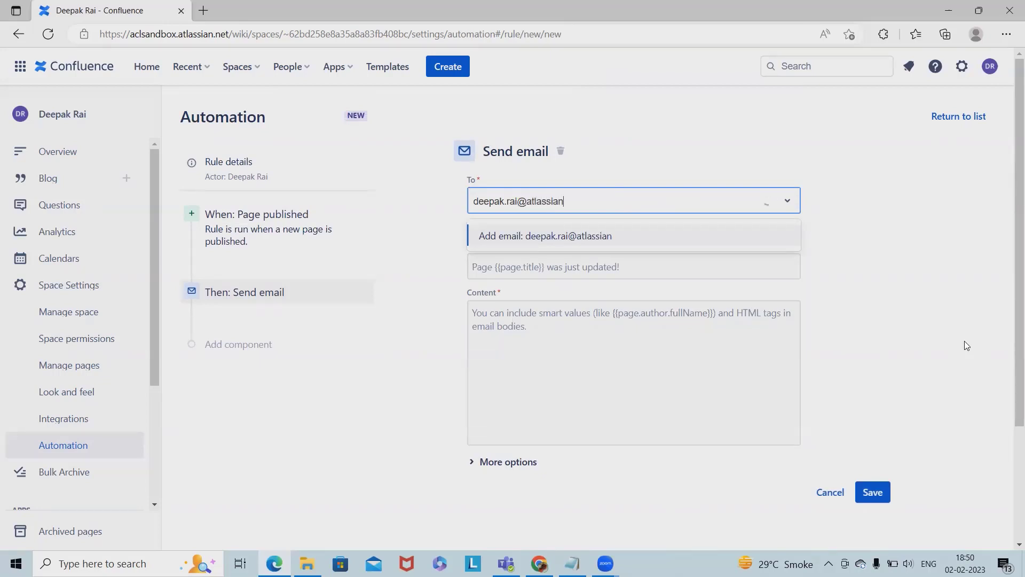
key(ctrl+a)
key(BackSpace)
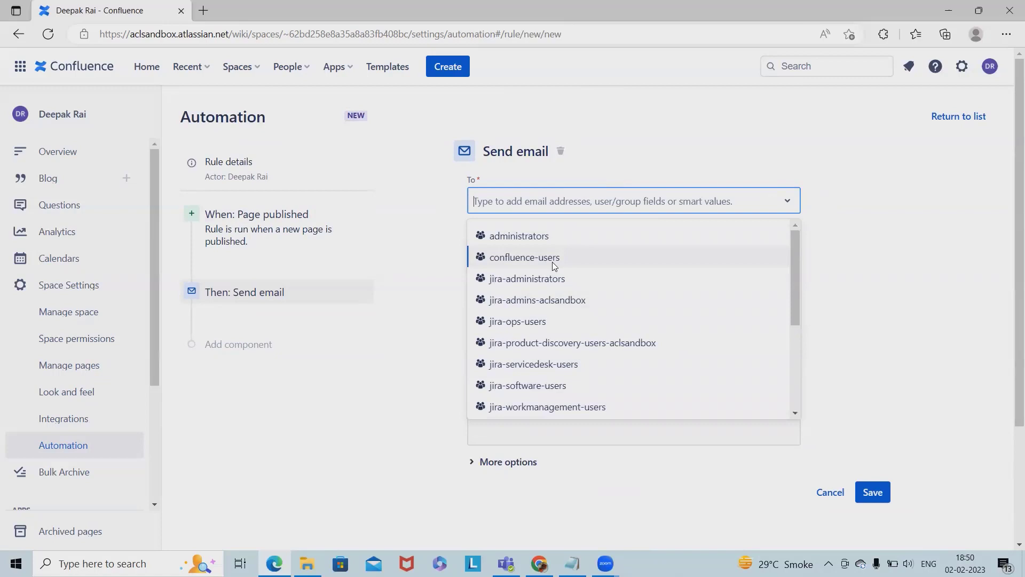
click(557, 257)
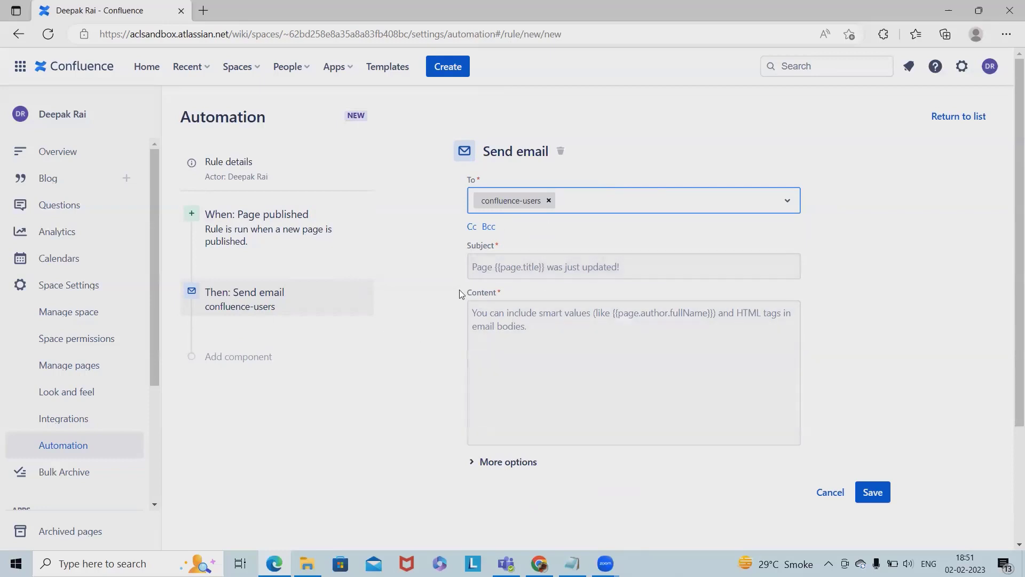
click(549, 200)
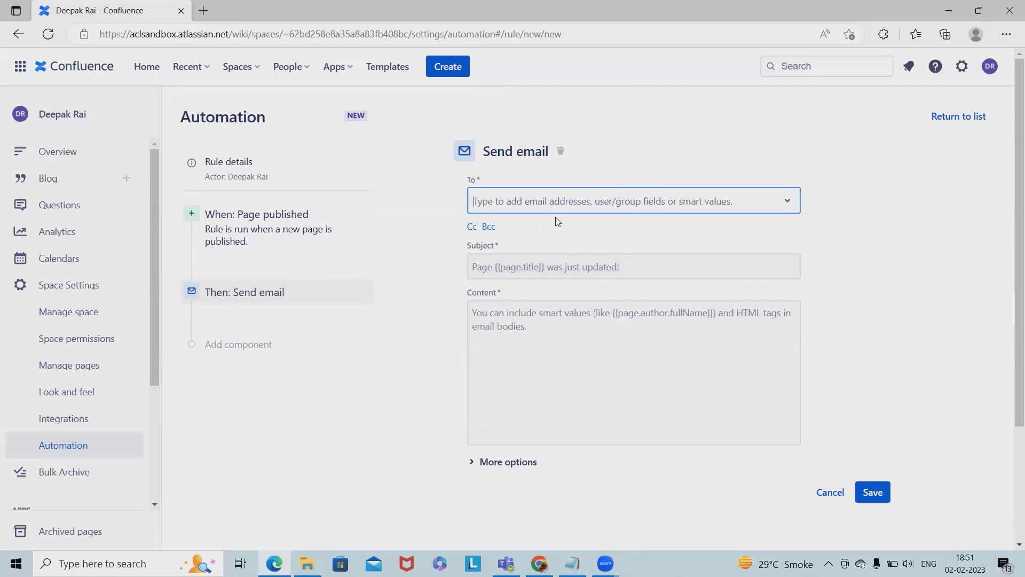
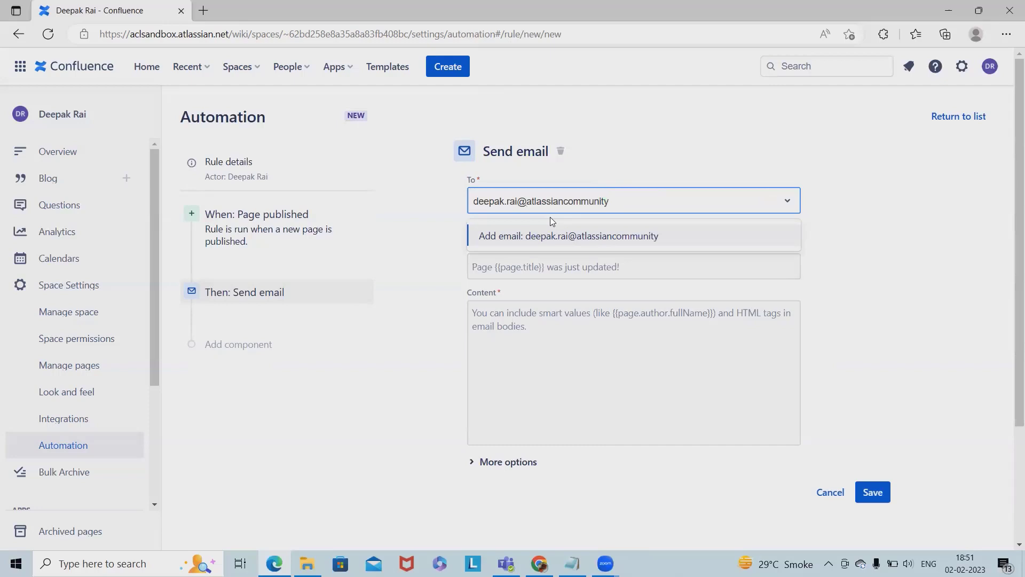
click(583, 238)
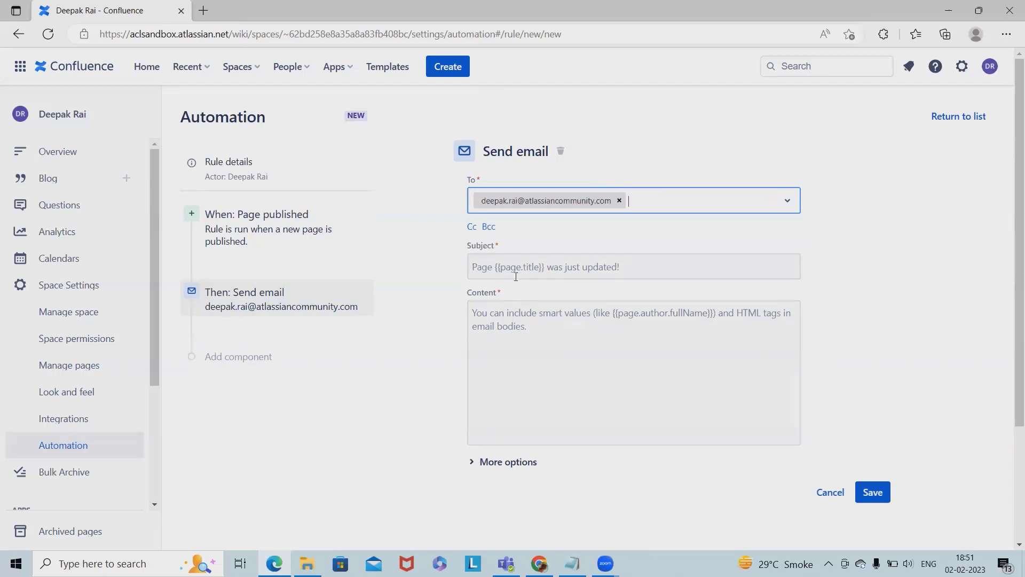
- Enter 'This is an Automated email for Page Published' as subject and paste it as content
click(523, 273)
text(T)
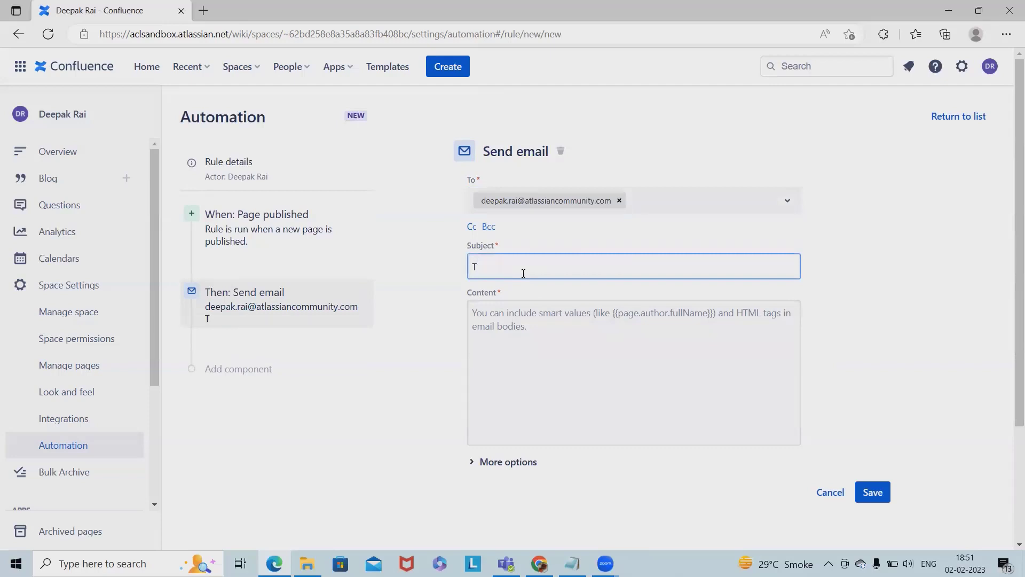
text(his is an Automated emai)
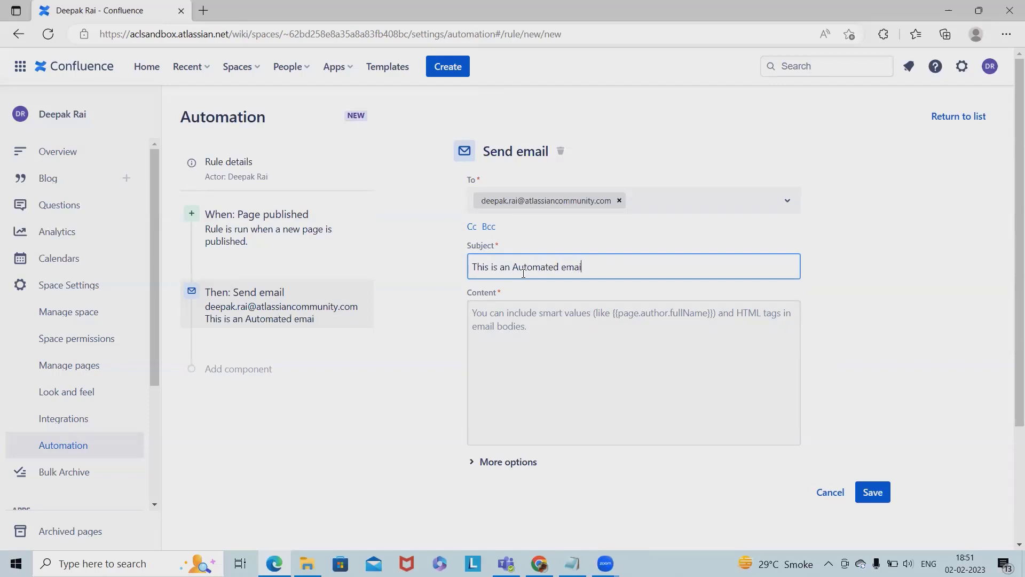
text(l for Page Pub)
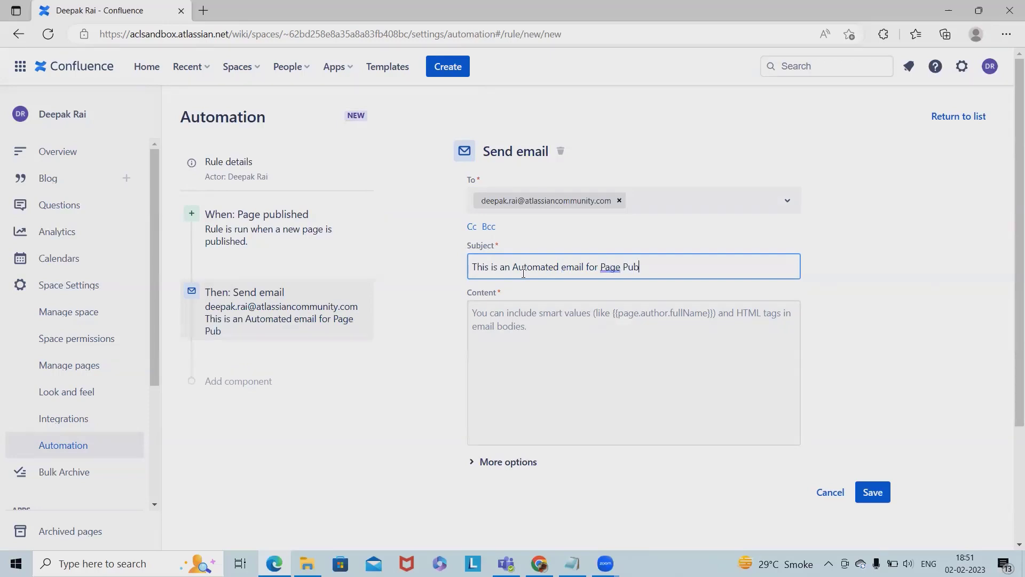
text(lished)
click(527, 342)
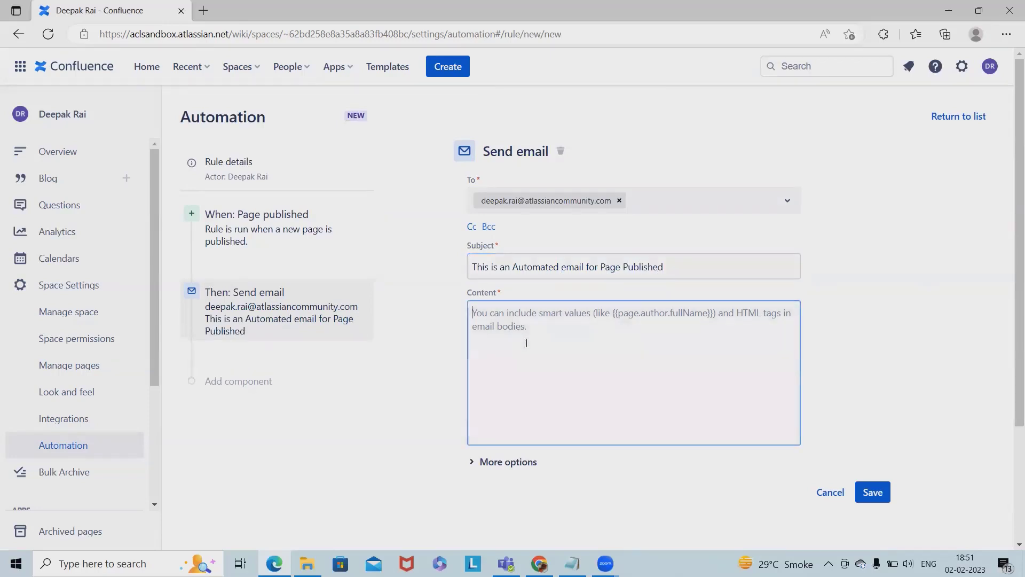
drag(668, 270, 344, 218)
key(ctrl+c)
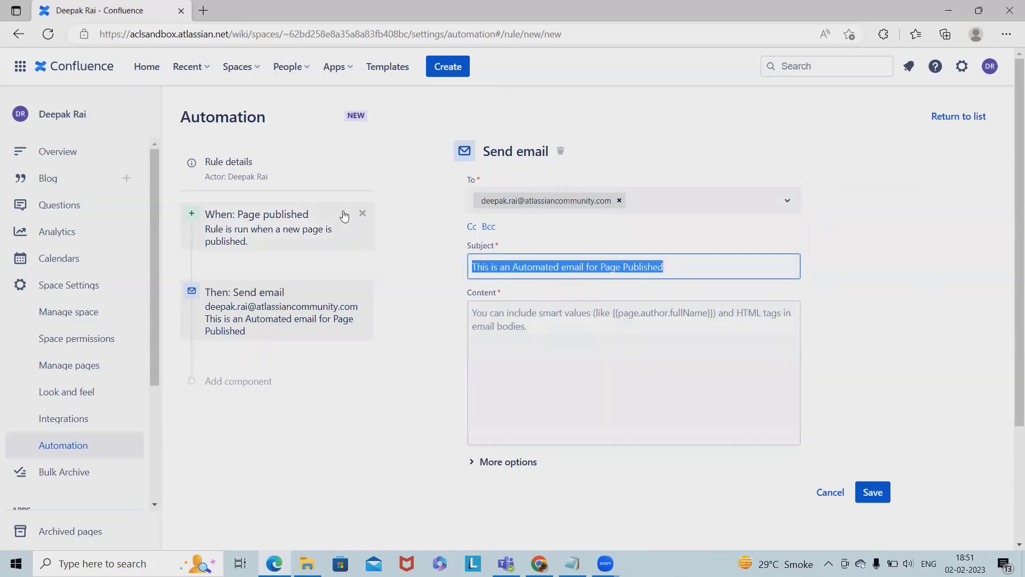
click(538, 437)
key(ctrl+v)
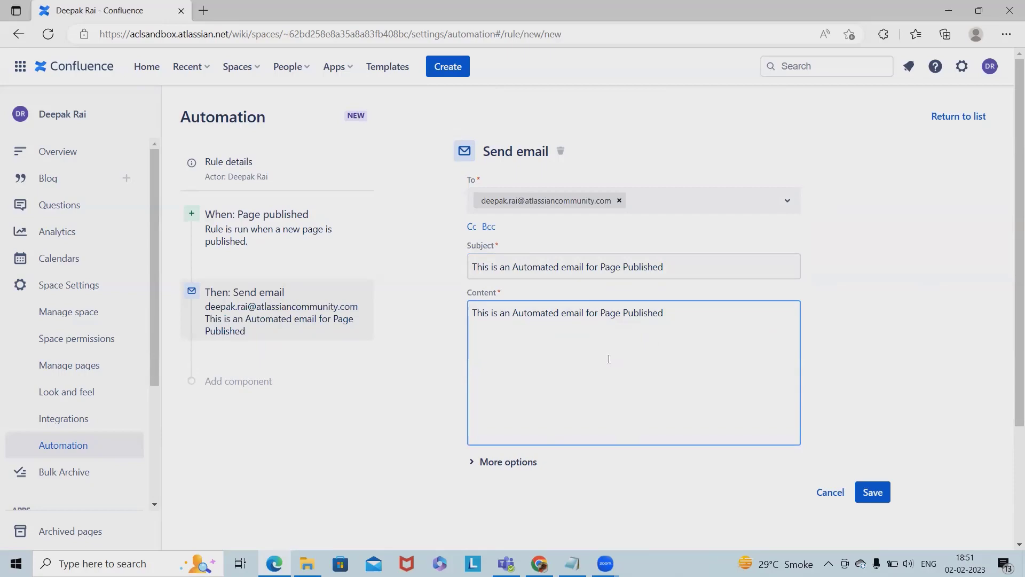
- Check the More options sender fields against the signed-in account, then save the action
click(477, 464)
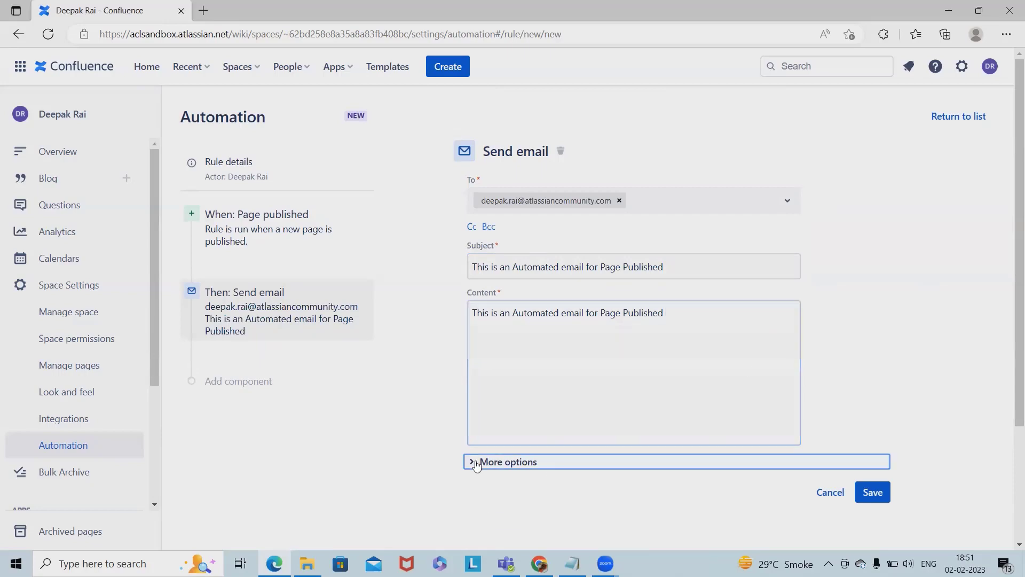
scroll(632, 493, down, 4)
scroll(631, 494, up, 4)
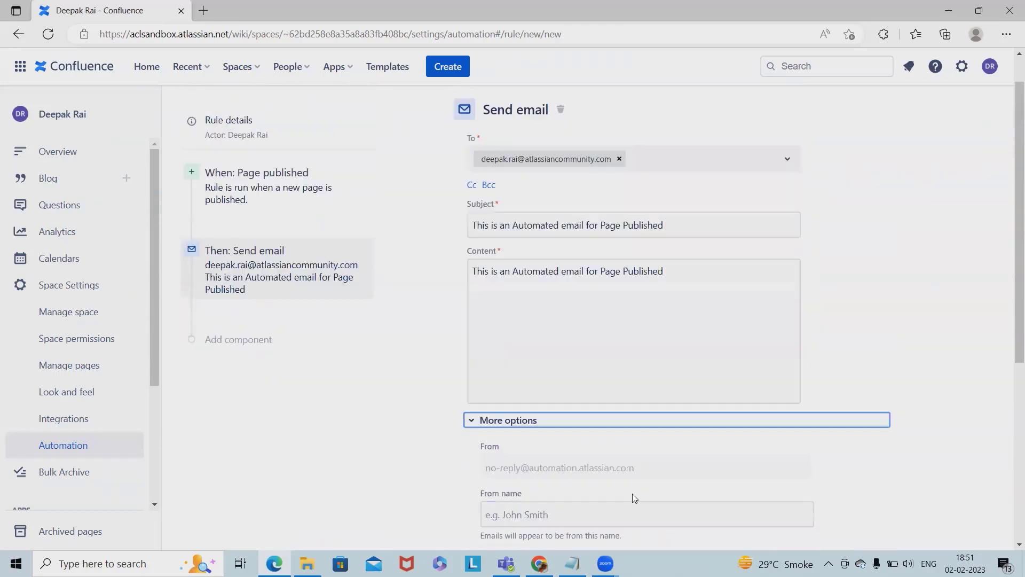
click(989, 75)
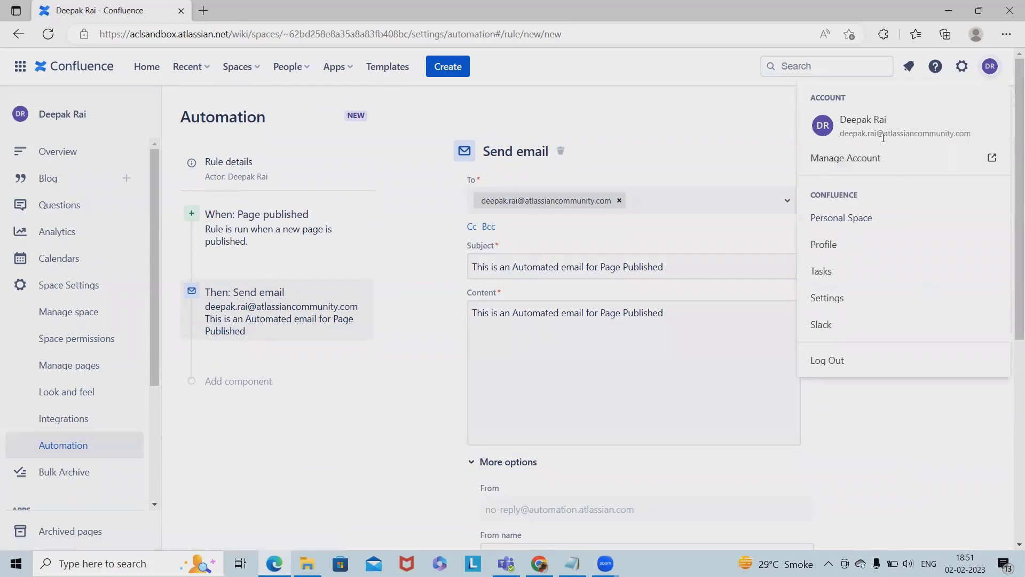
click(732, 220)
scroll(582, 395, down, 6)
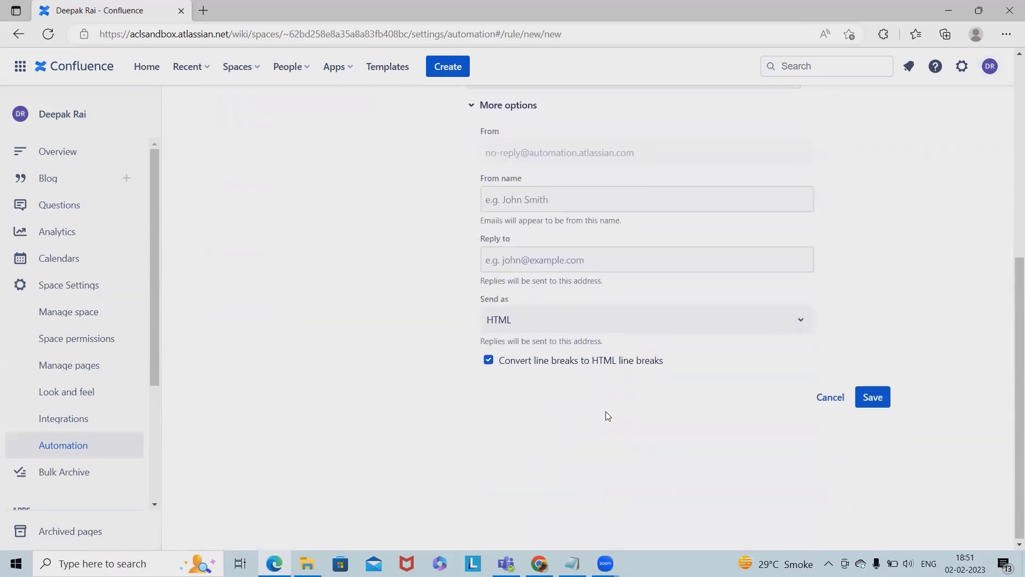
scroll(240, 338, up, 6)
scroll(363, 292, down, 6)
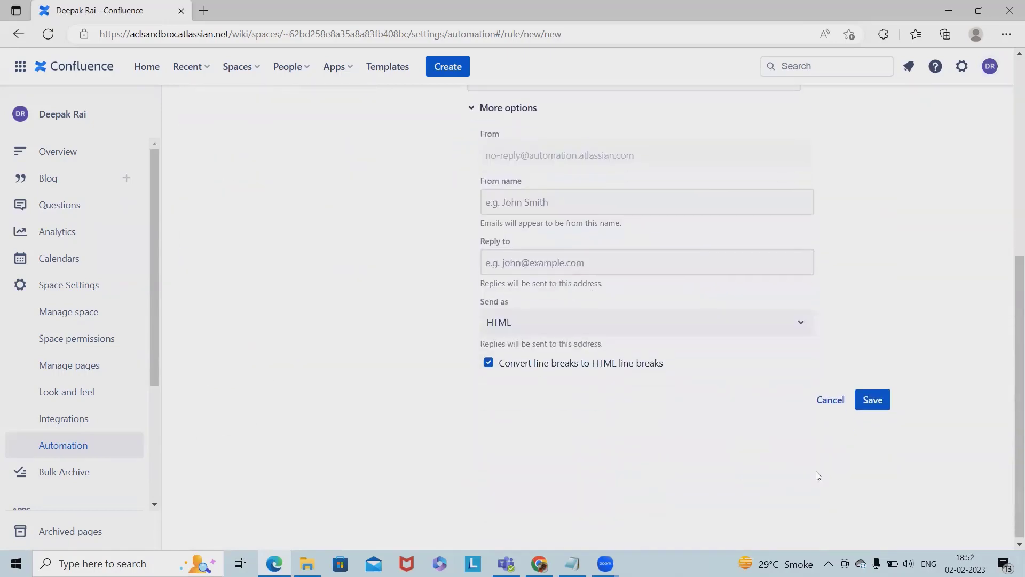
click(867, 393)
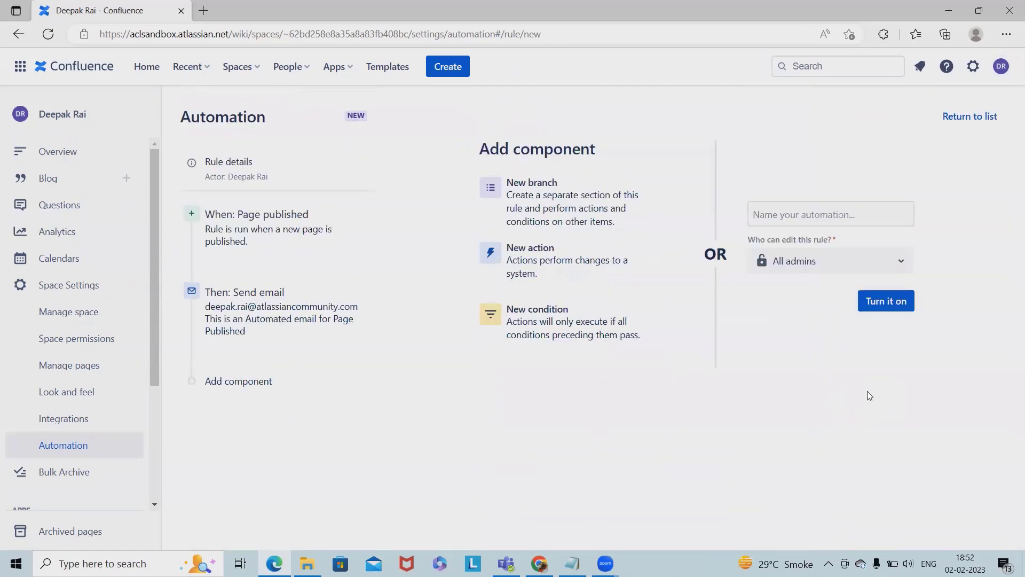
click(551, 332)
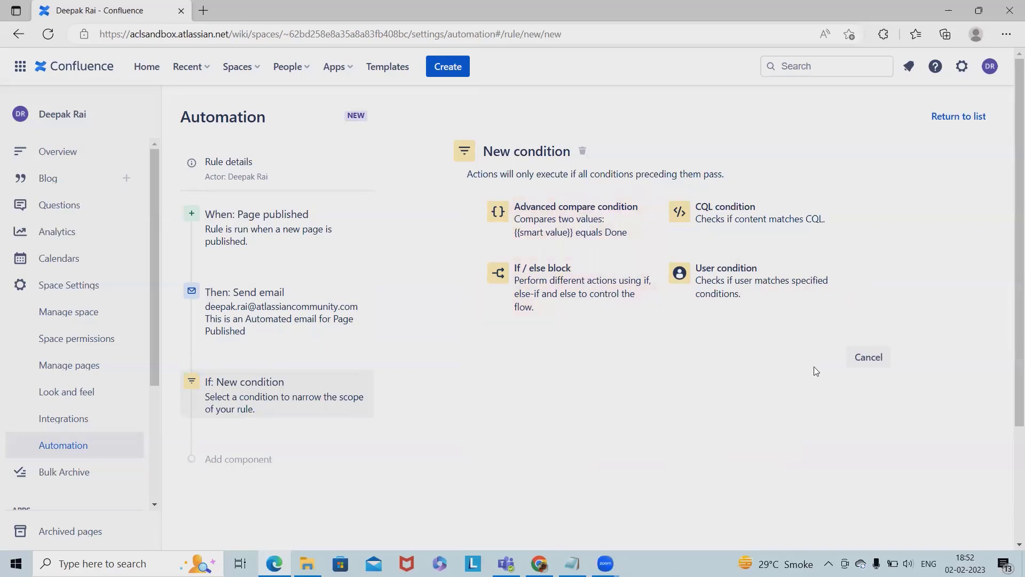
click(866, 357)
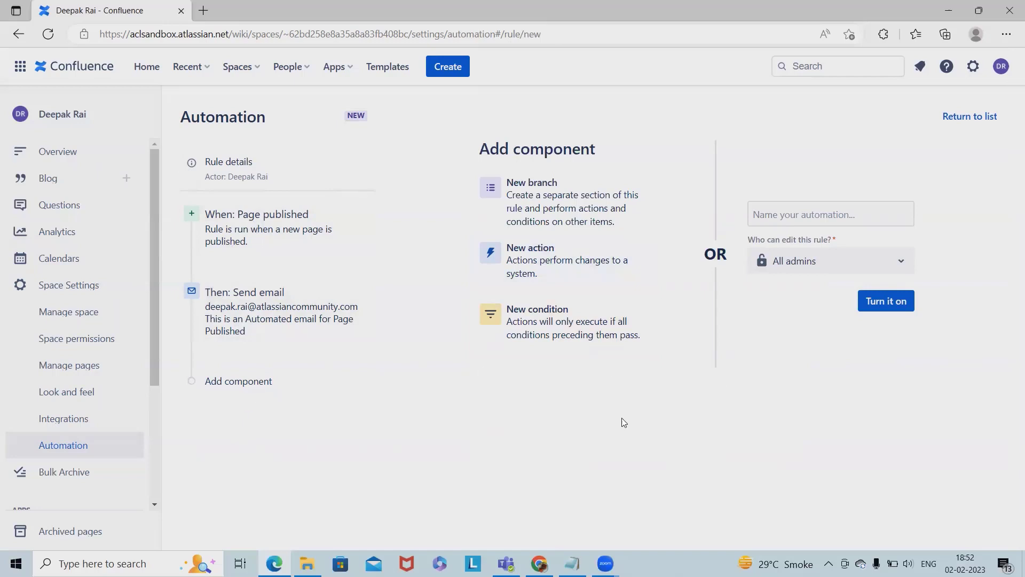
- Name the rule Email_Trigger and turn it on
click(870, 299)
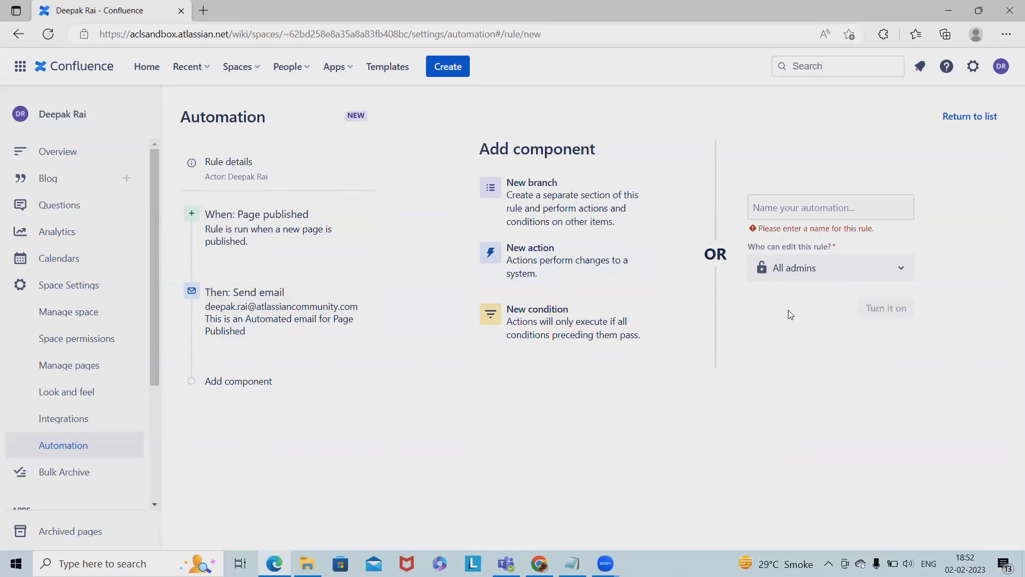
click(820, 208)
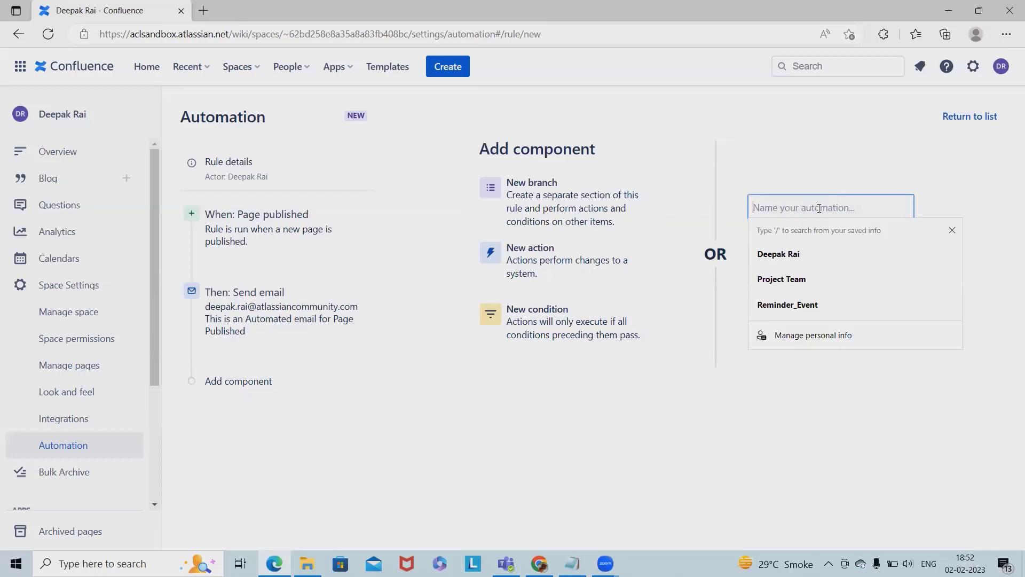
text(Email)
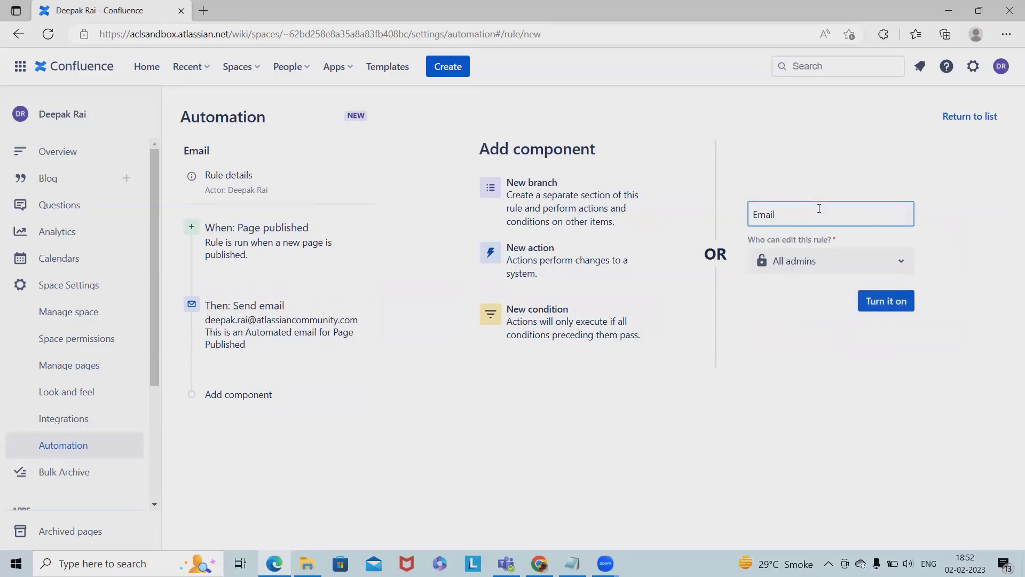
text(_Triggg)
key(BackSpace)
text(er)
click(885, 302)
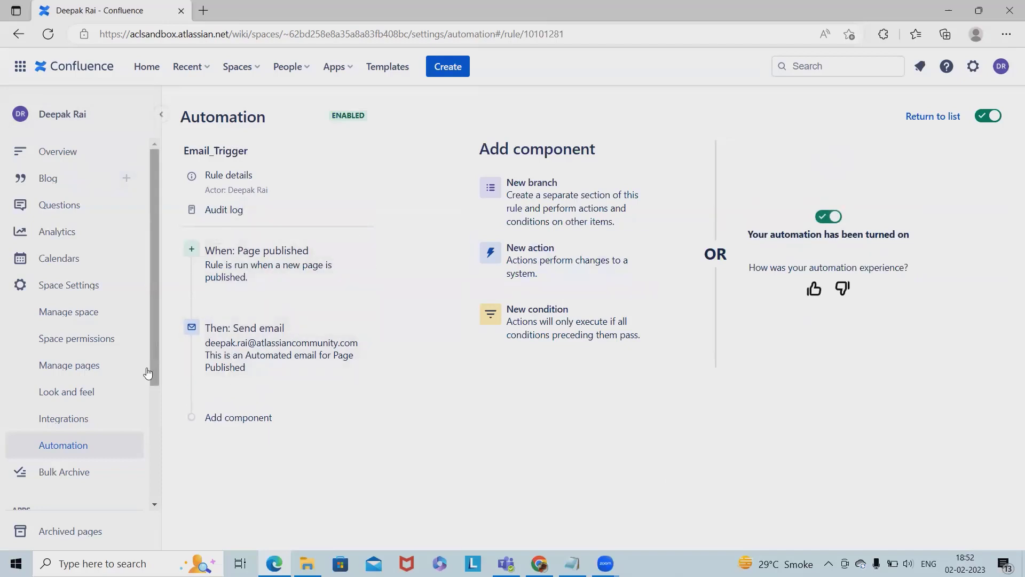
- Return to the space's Automation rules list via Space Settings to confirm Email_Trigger is enabled
click(60, 446)
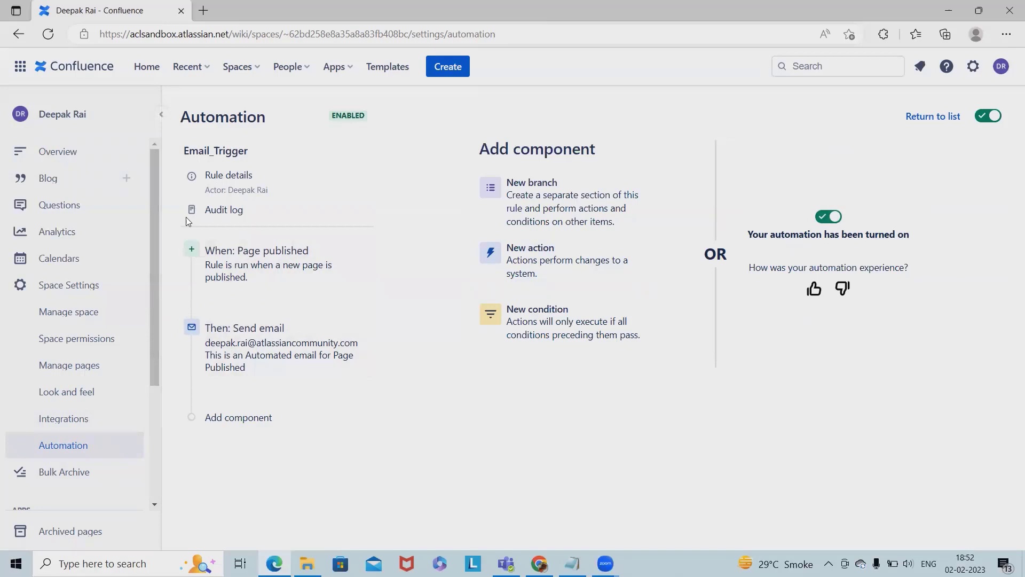
click(11, 35)
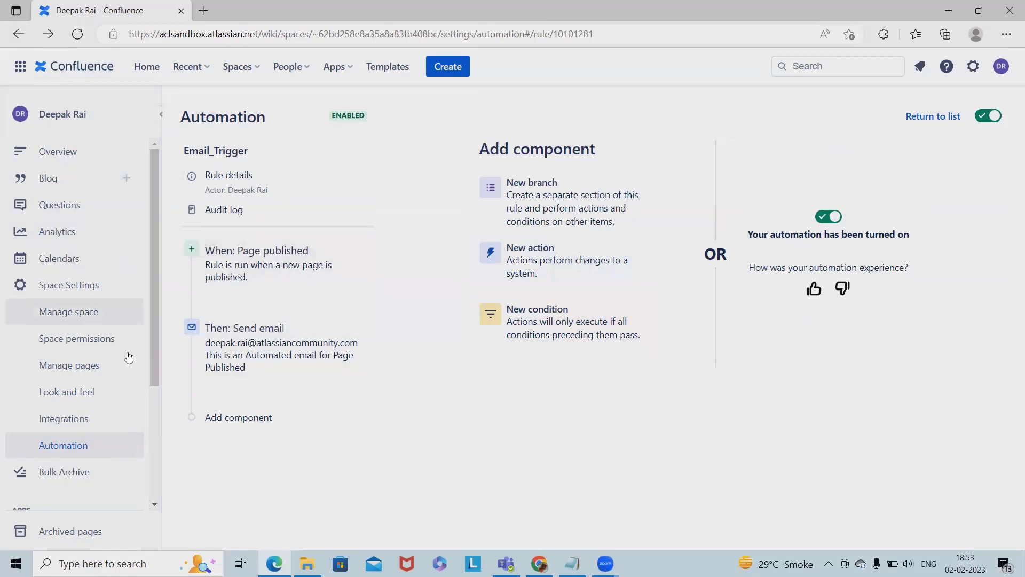
click(58, 446)
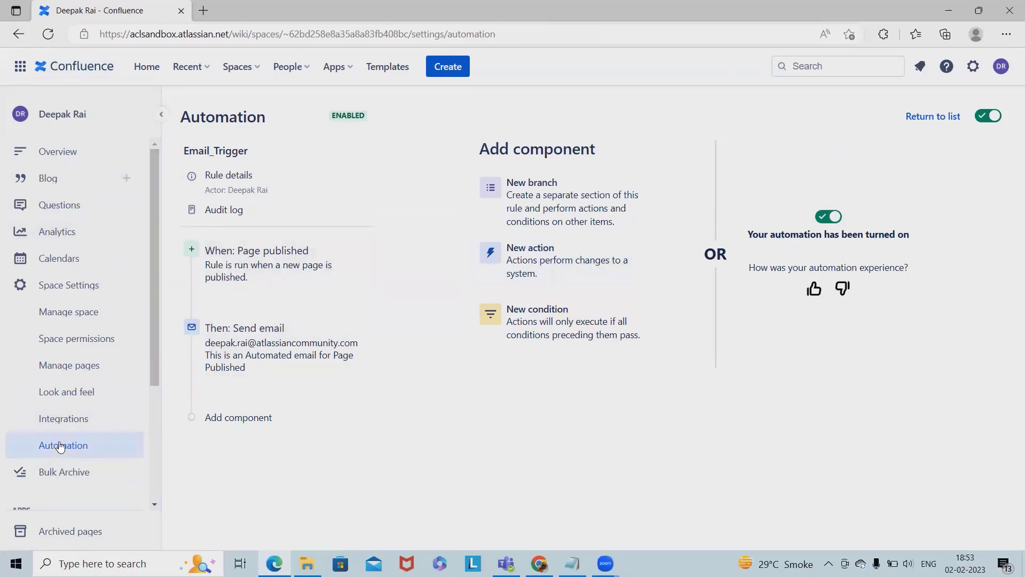
click(19, 35)
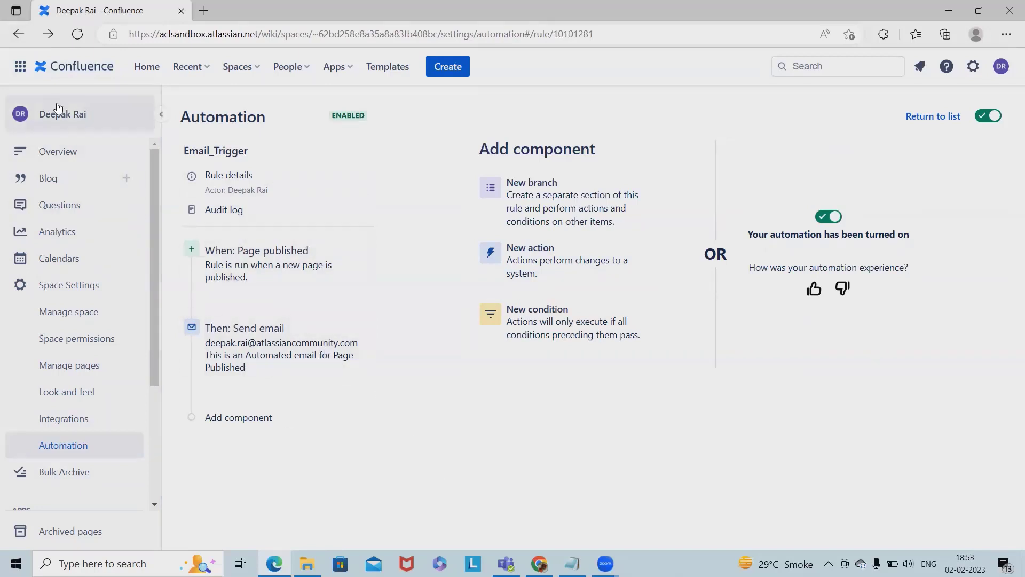
click(19, 34)
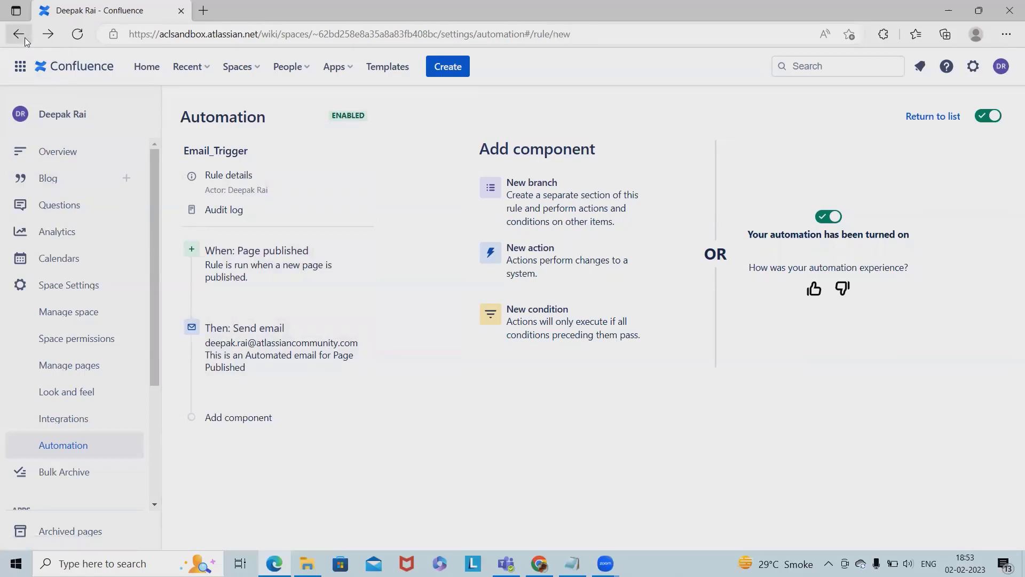
click(75, 286)
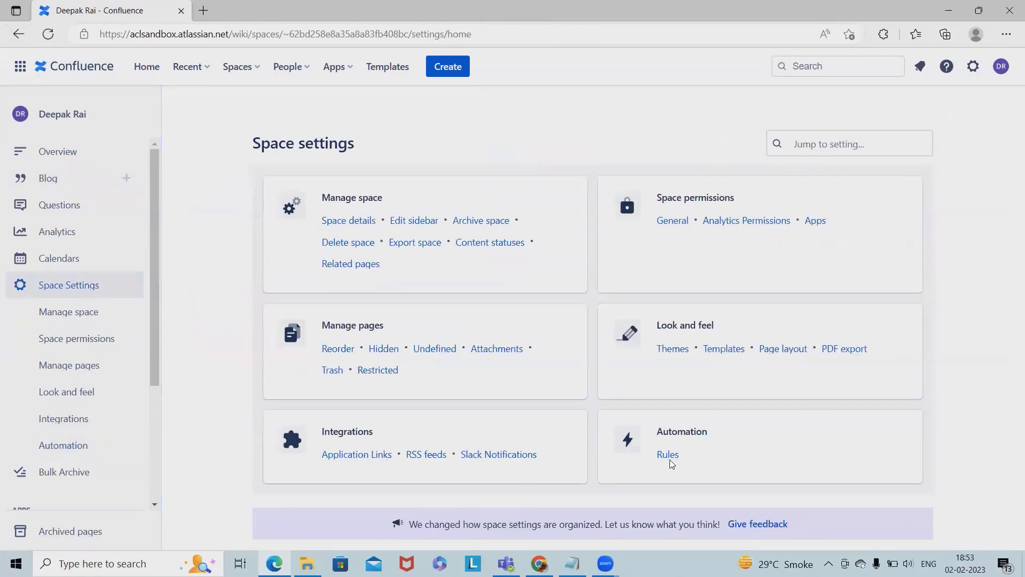
click(668, 456)
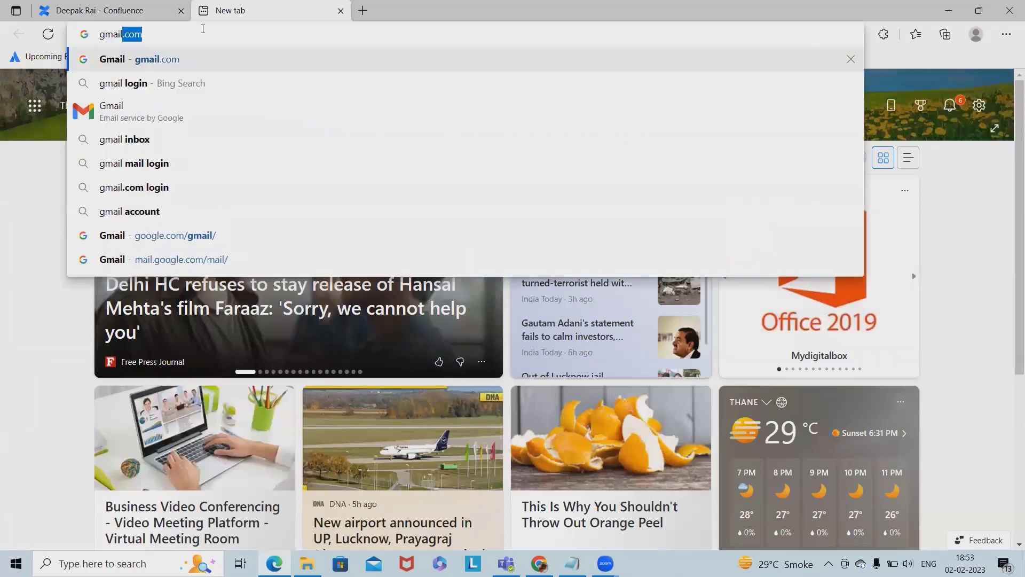
- Load gmail.com and continue past the Verify it's you screen to the inbox
key(Return)
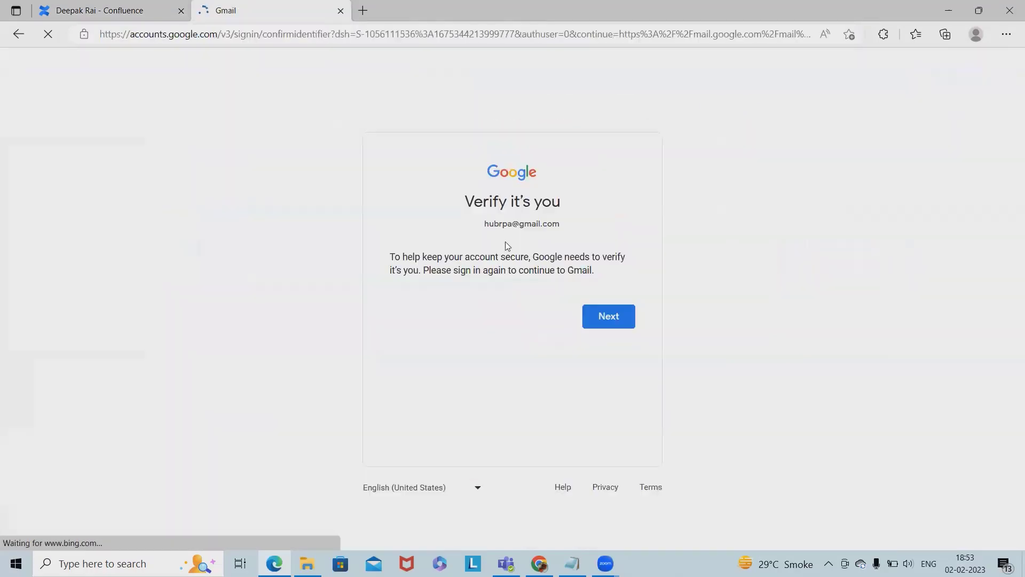
click(620, 324)
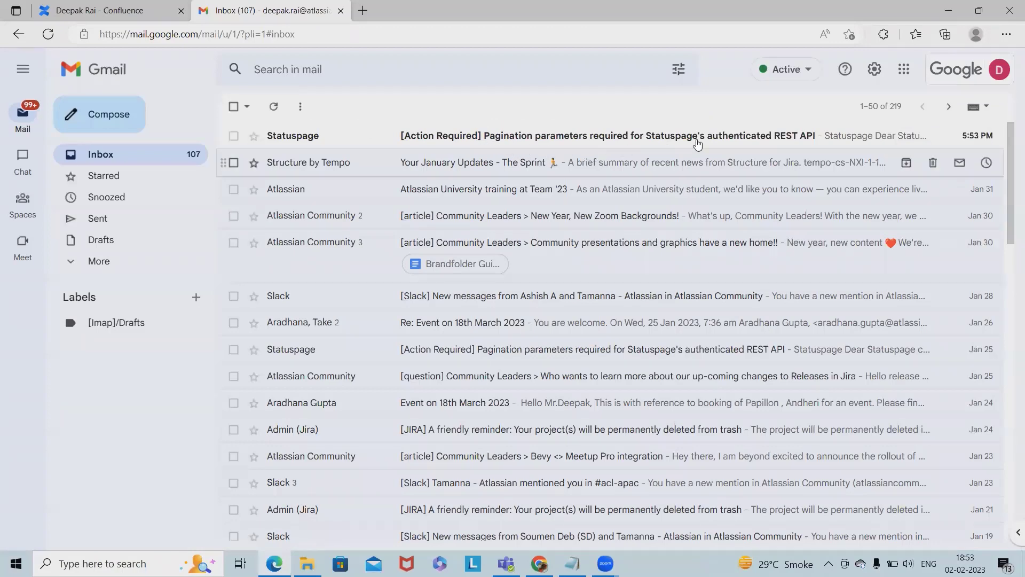
- Switch back to Confluence and open the personal space's overview
click(66, 10)
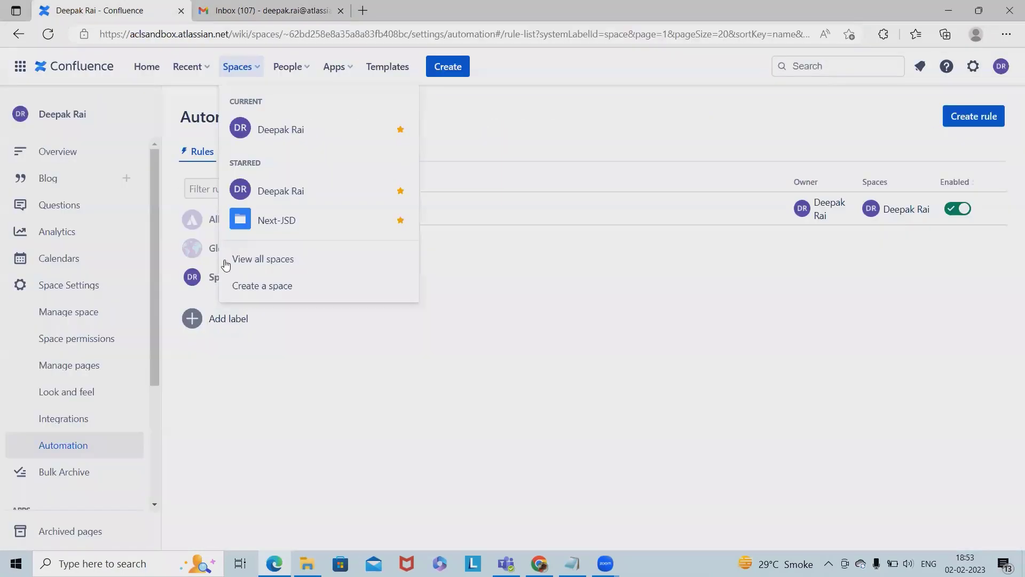
click(340, 409)
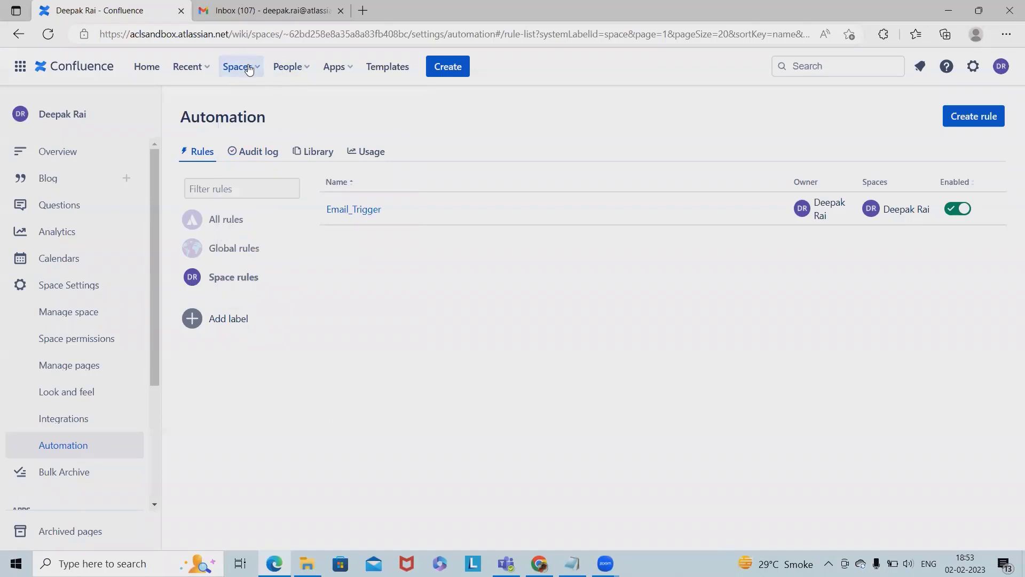
click(238, 66)
click(295, 138)
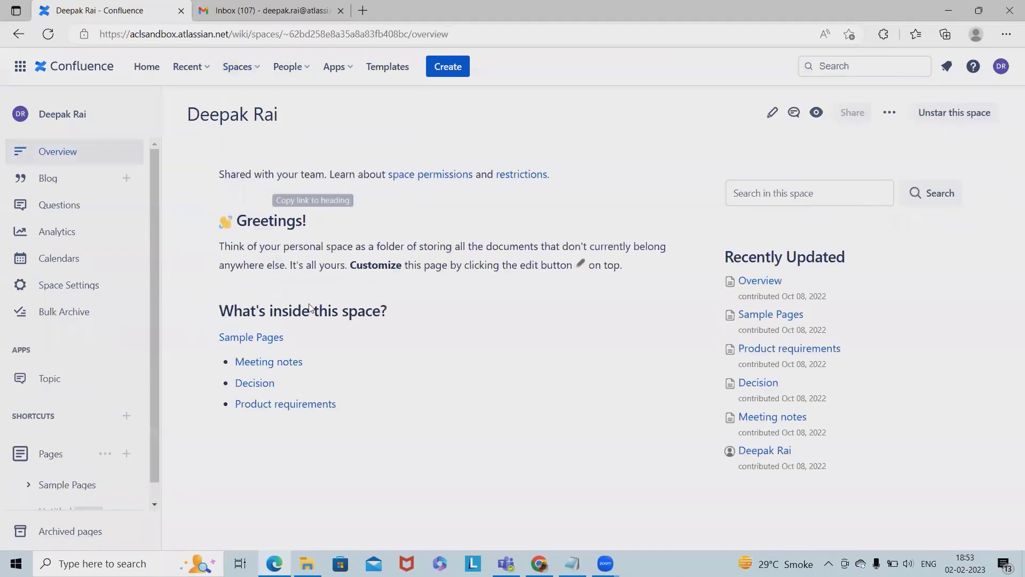
- Create a page titled Sample from the Troubleshooting article template and publish it
scroll(89, 430, down, 1)
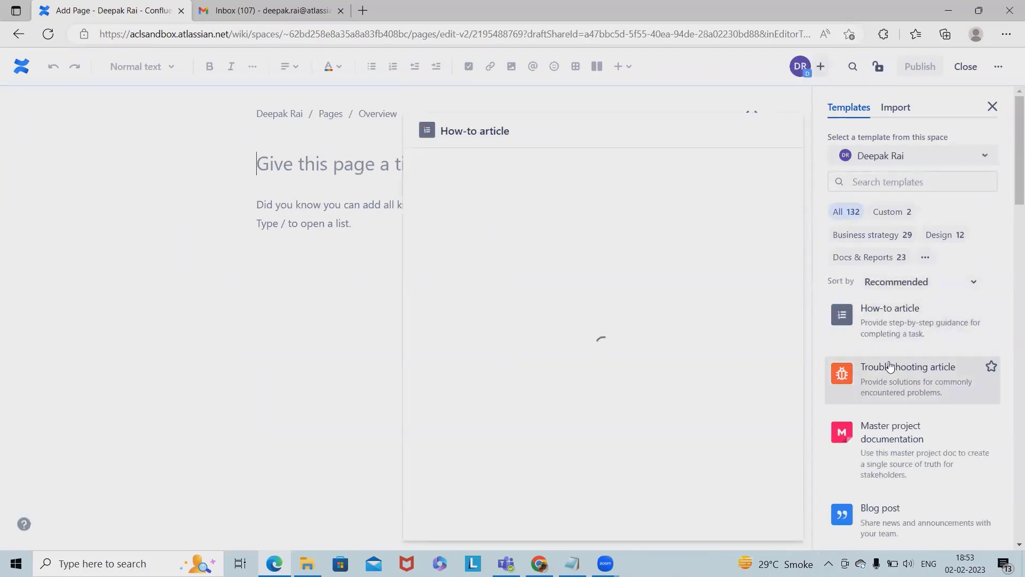
click(883, 378)
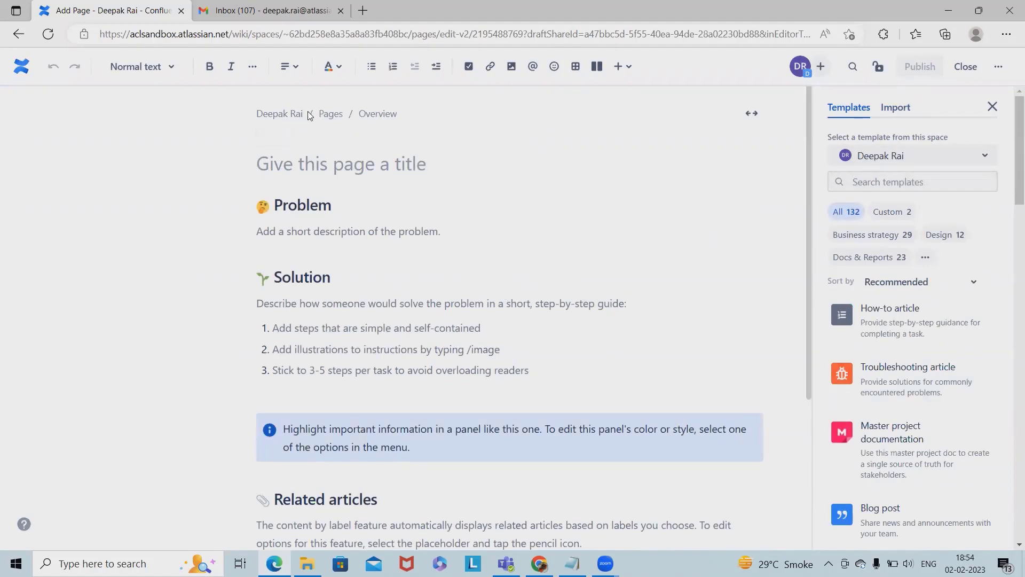
click(311, 167)
text(Sample)
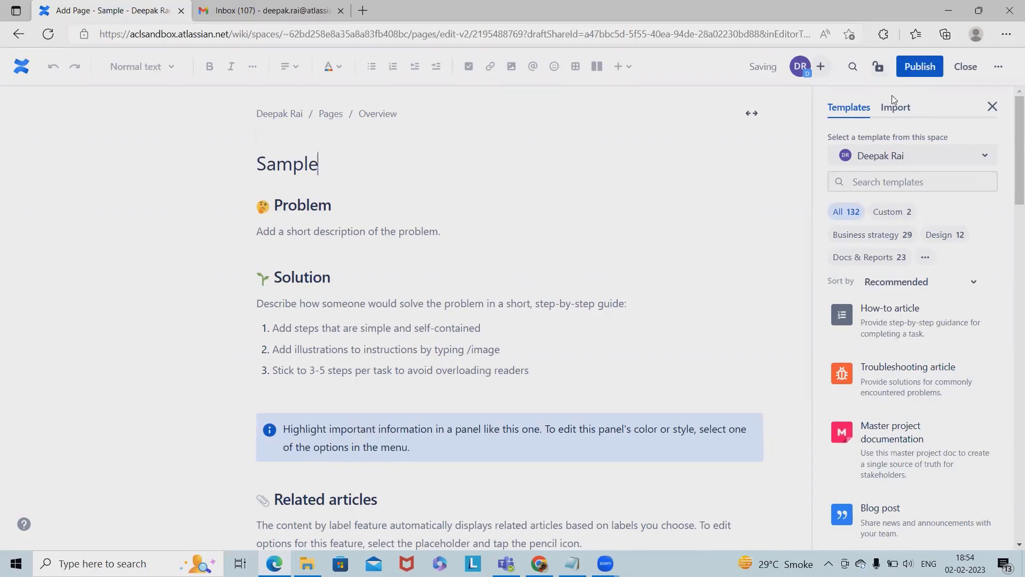
click(920, 66)
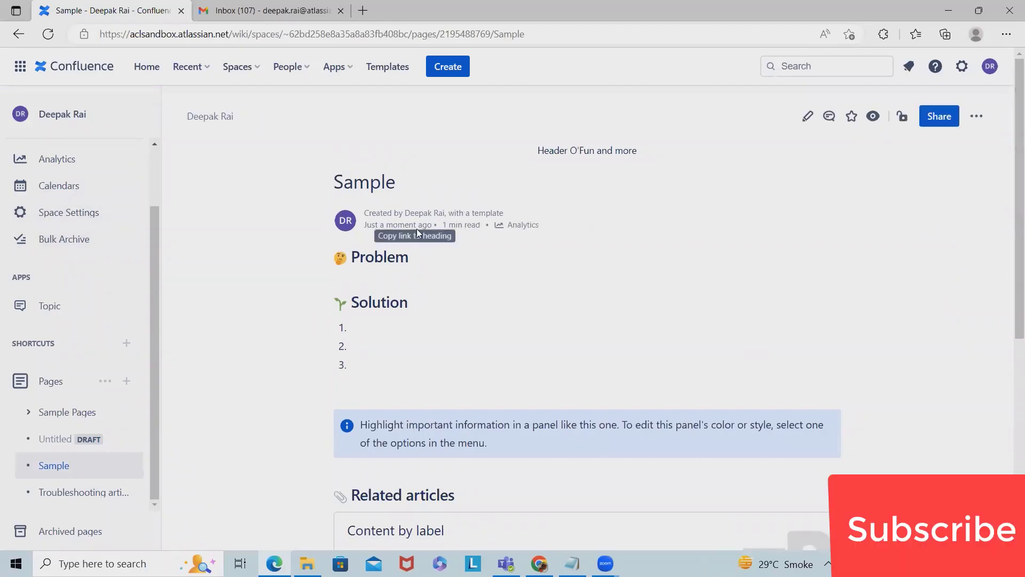
- Switch to the Gmail inbox tab to check for the Confluence automation email
click(268, 13)
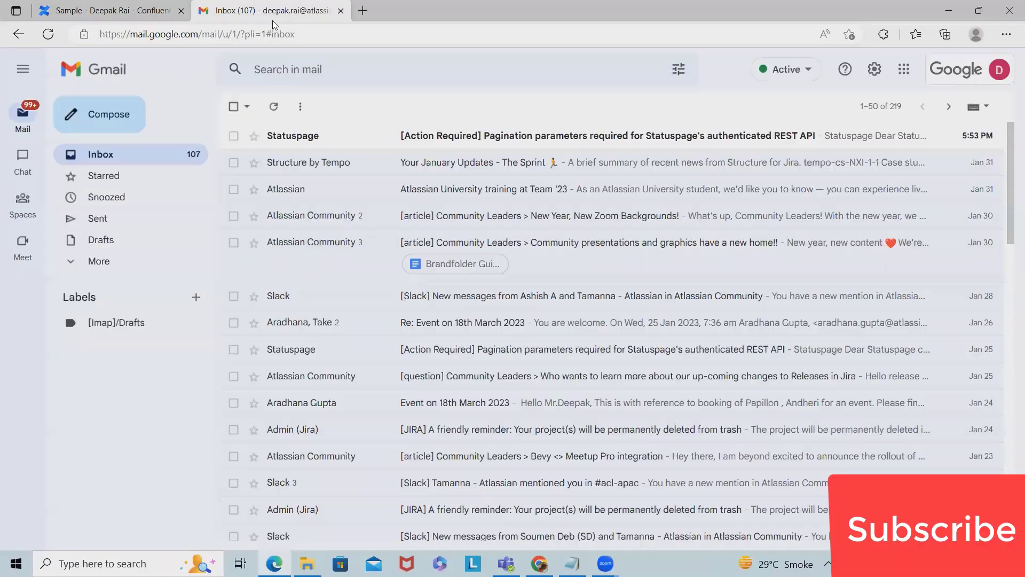